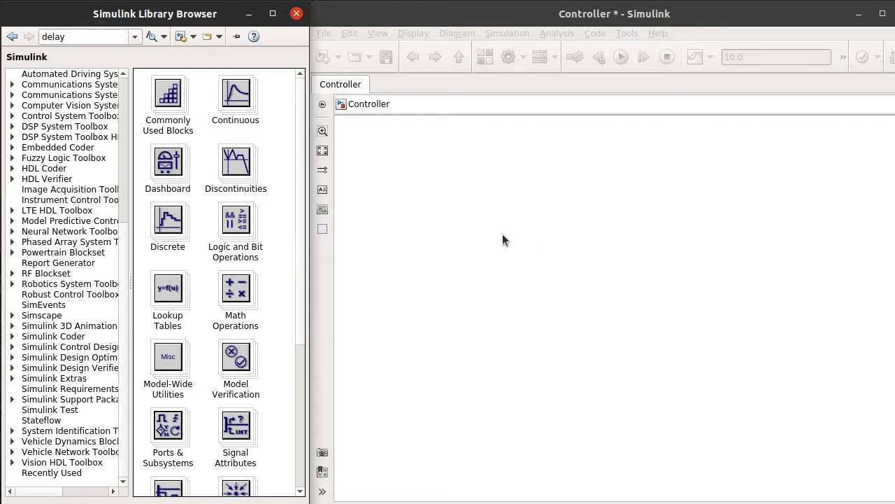
Step: Drag a Chart block from the Stateflow library into the Controller model and select it
left_click(42, 420)
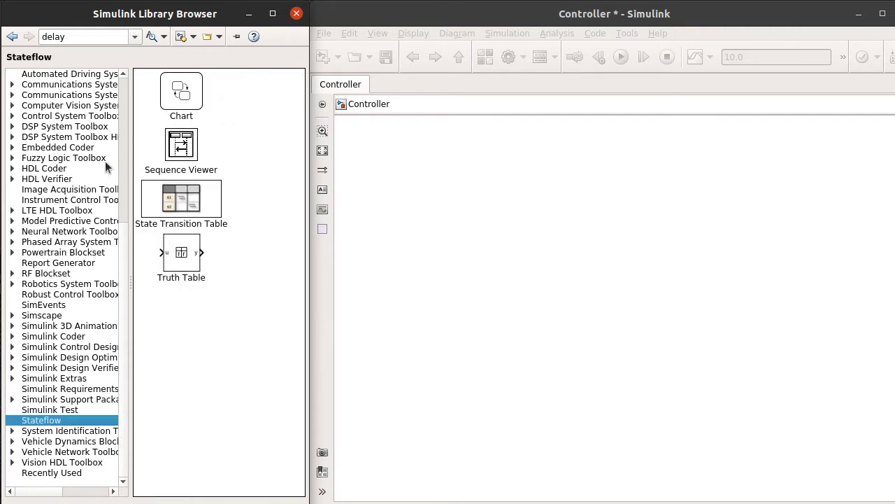
left_click_drag(181, 93, 452, 239)
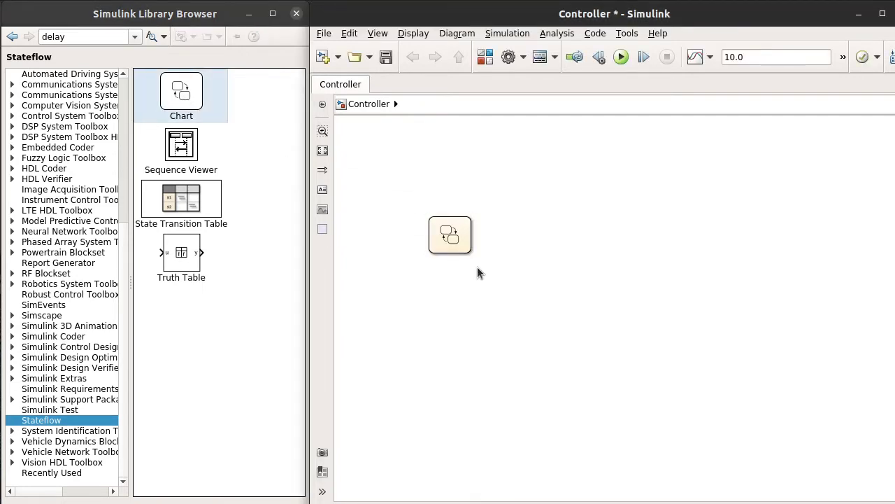
left_click(463, 246)
Step: Open the chart and add an enlarged state named Init with a default transition
double_click(463, 246)
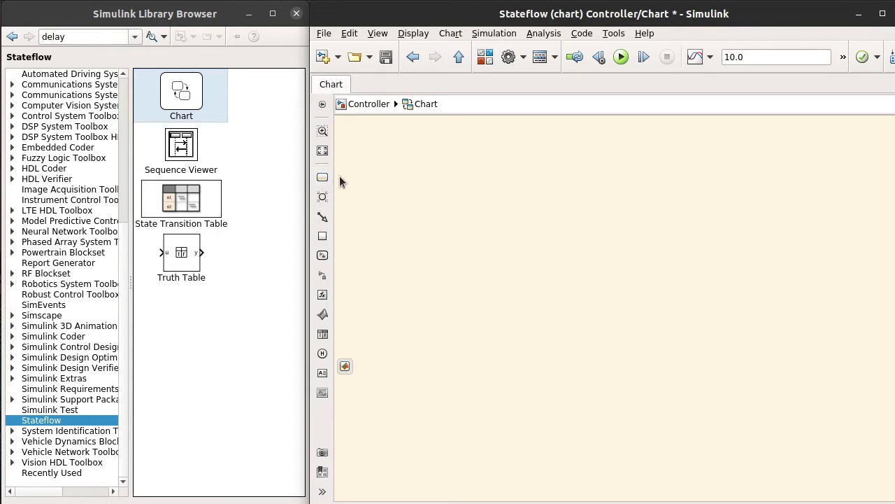
left_click_drag(322, 177, 499, 261)
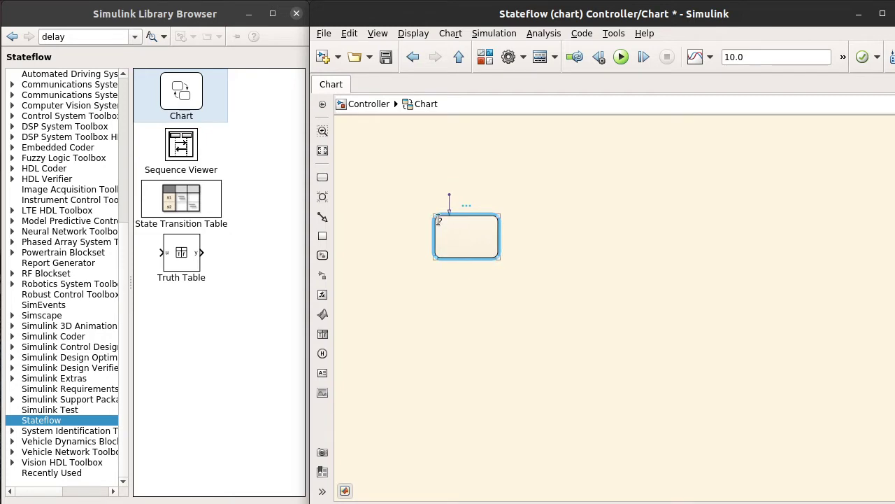
left_click(439, 220)
type("Init")
left_click(479, 335)
left_click(477, 240)
left_click_drag(496, 259, 546, 302)
Step: Give Init the entry action Red_LED = 0; Green_LED = 0; Yellow_LED = 0;
left_click(449, 223)
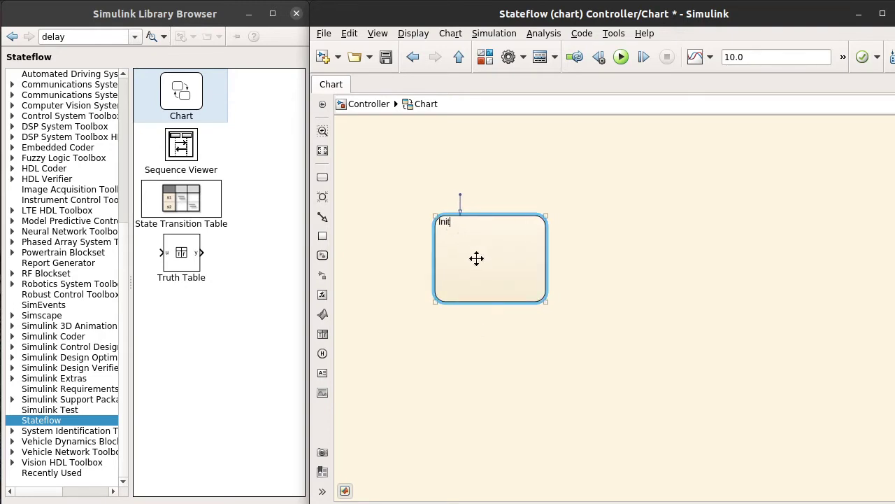
key("Return")
type("entry:")
key("Return")
type("Red_LED")
key("Return")
type("Green_")
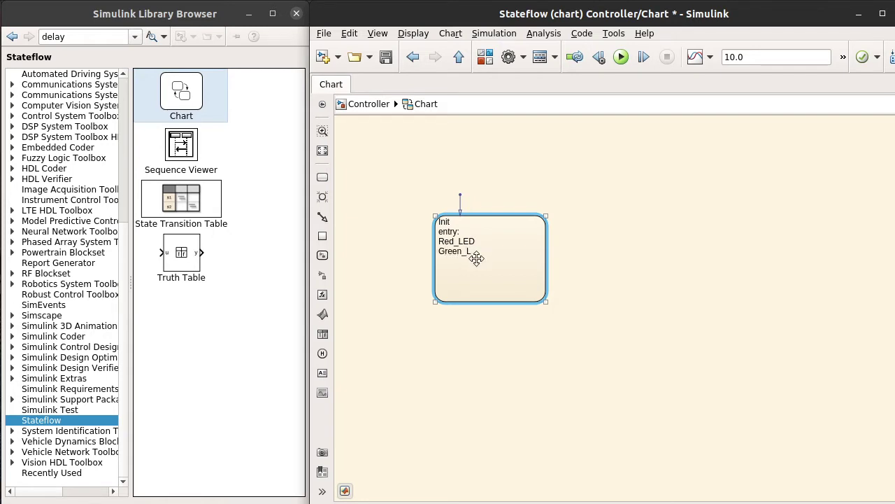
type("LED ")
type("Yello")
type("w_L")
type("ED")
type(" = ")
type("0;")
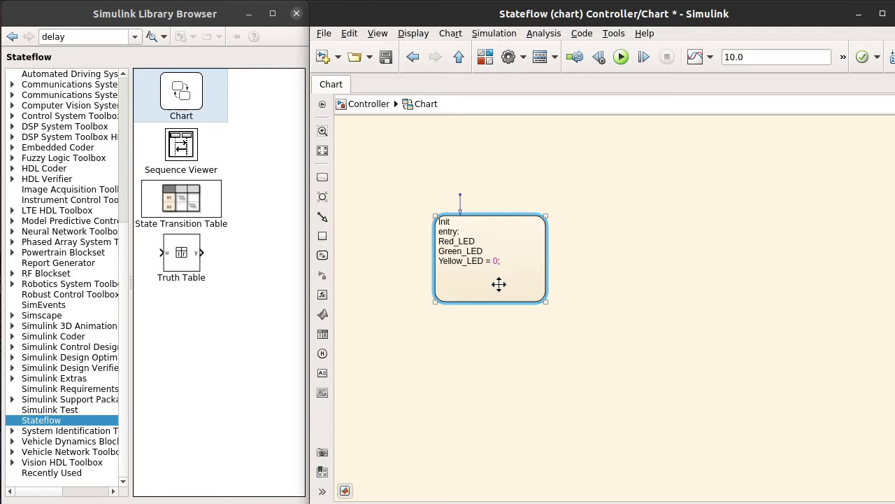
key("Up")
type("= 0;")
key("Up")
type("= 0;")
left_click(572, 277)
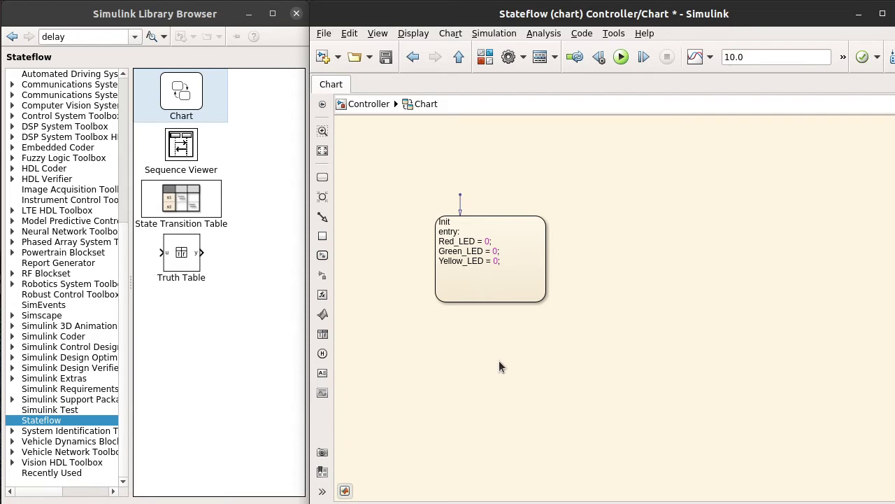
Step: Add an enlarged state named Green right of Init and connect Init to it
left_click(323, 177)
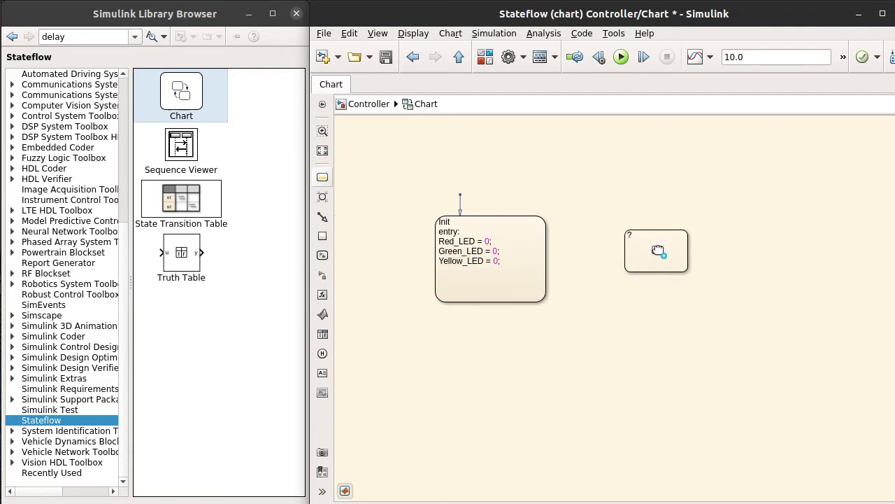
left_click(670, 237)
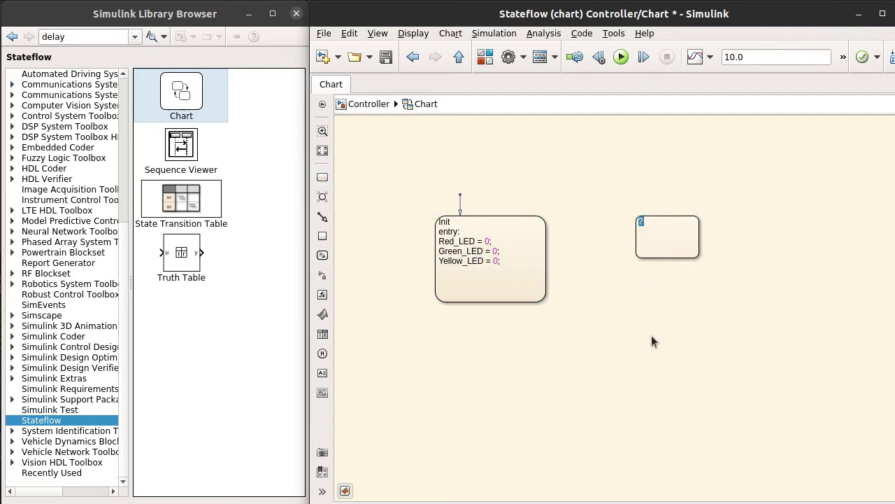
type("Green")
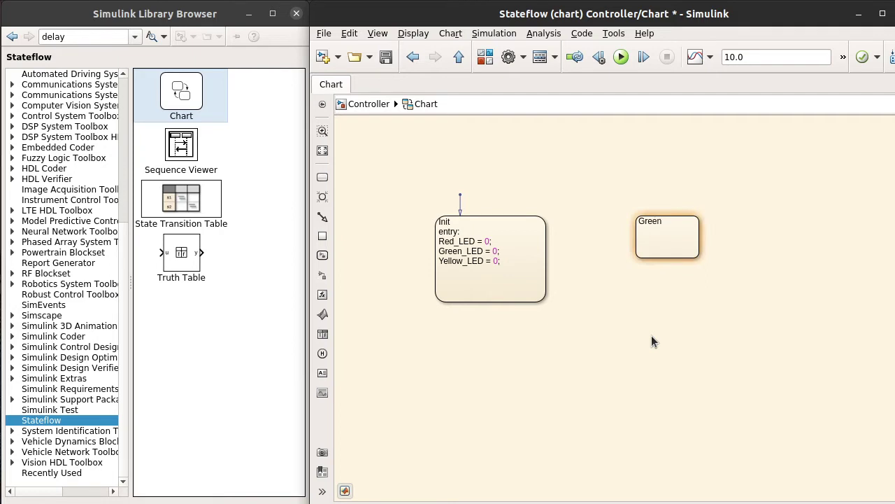
left_click(644, 252)
left_click_drag(698, 261, 737, 294)
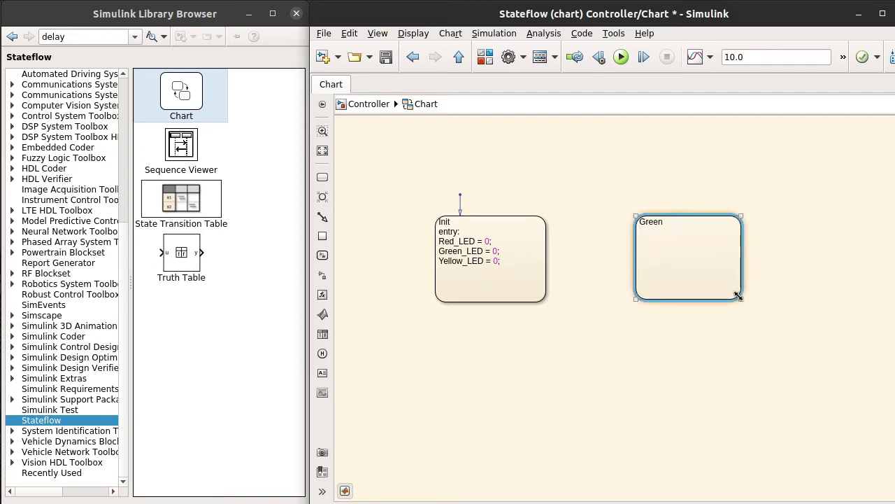
left_click_drag(545, 246, 637, 246)
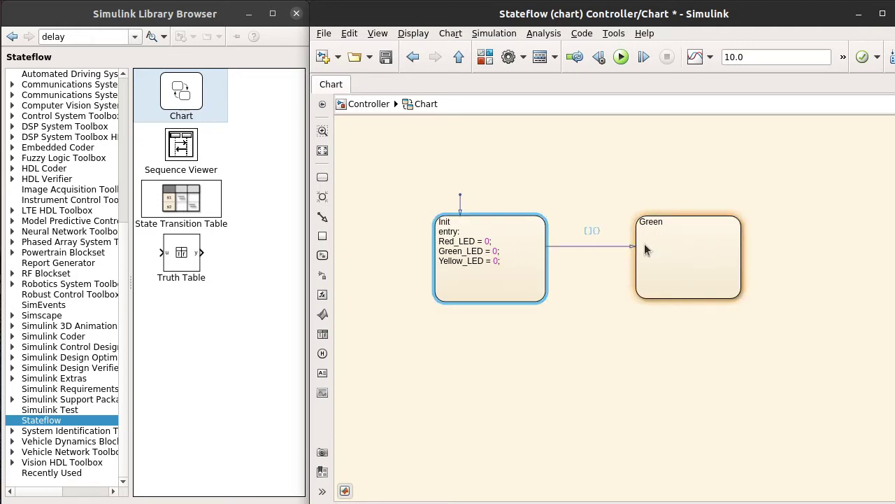
Step: Give Green the actions entry: Green_LED = 1 and exit: Green_LED = 0;
left_click(661, 222)
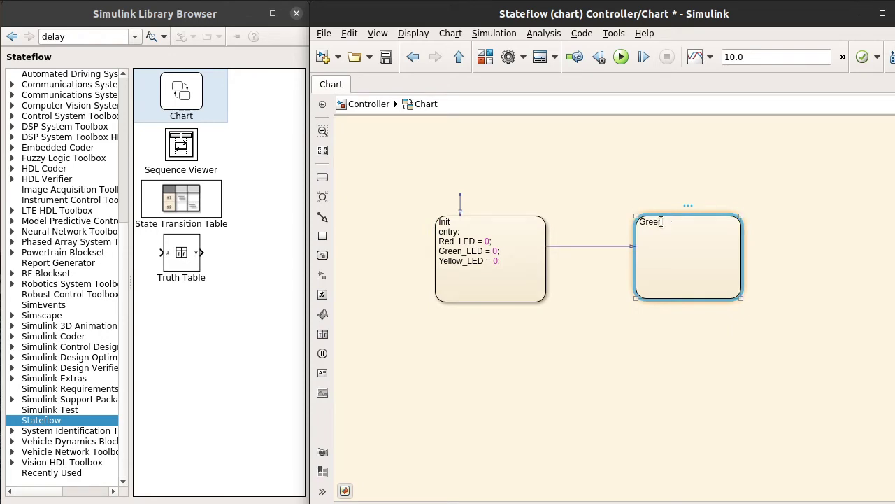
left_click(659, 222)
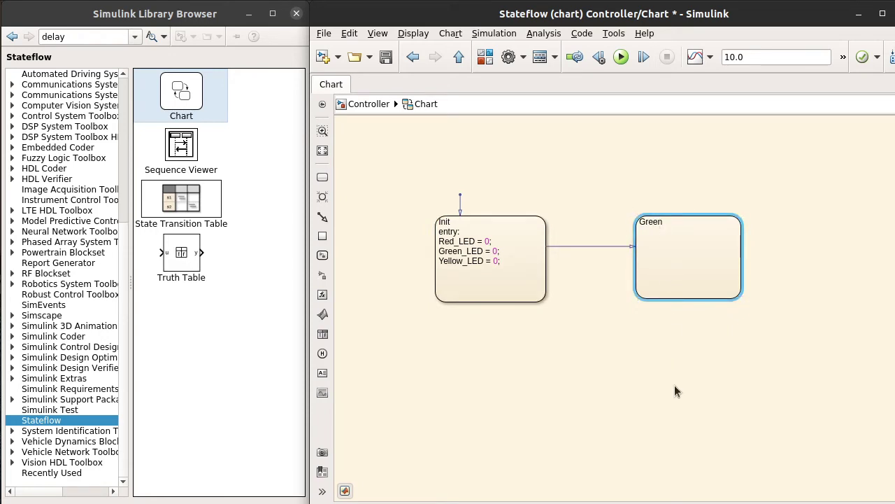
key("Return")
type("entry:")
key("Return")
type("Green")
type("_LED ")
type("= 1")
type("exit")
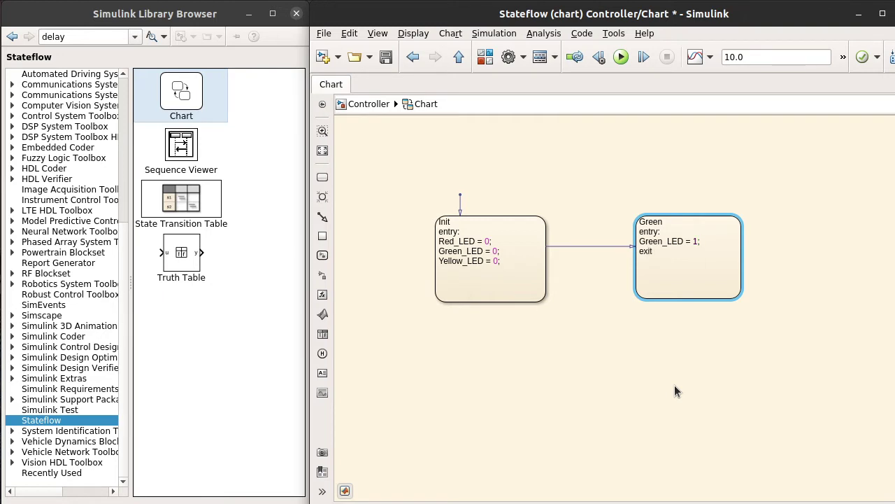
type(":")
type("Green")
type("_LED")
type("= 0;")
key("Left")
key("Left")
key("BackSpace")
key("Left")
key("Left")
left_click(666, 388)
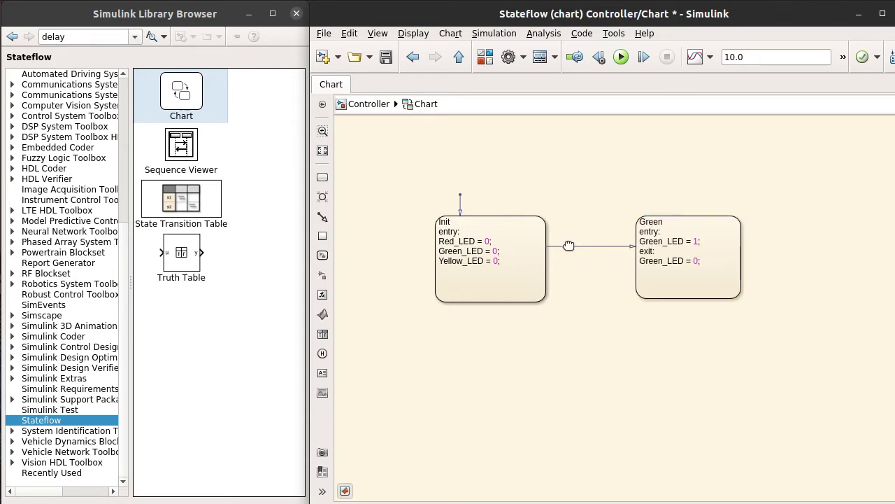
Step: Select the Init, Green and then Init states in the chart
left_click(500, 249)
left_click(668, 245)
left_click(500, 259)
Step: Add an enlarged state below Green and name it Yellow
left_click_drag(322, 177, 669, 375)
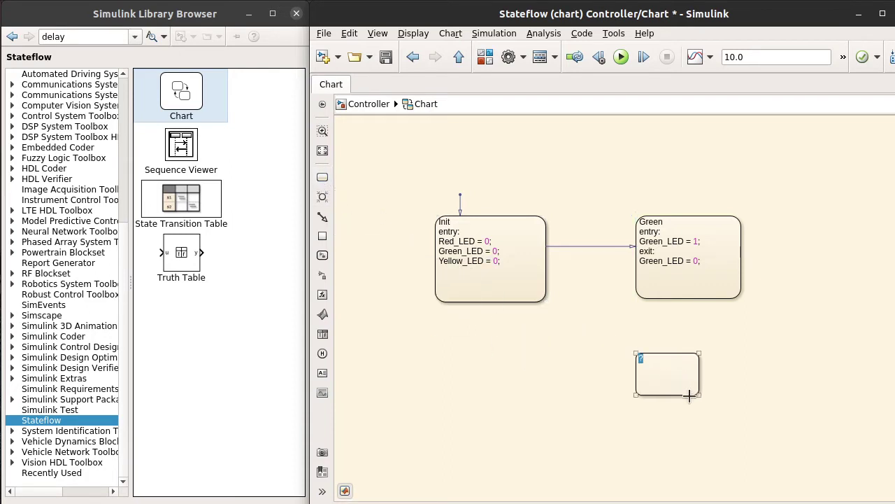
left_click_drag(698, 394, 747, 431)
left_click(641, 359)
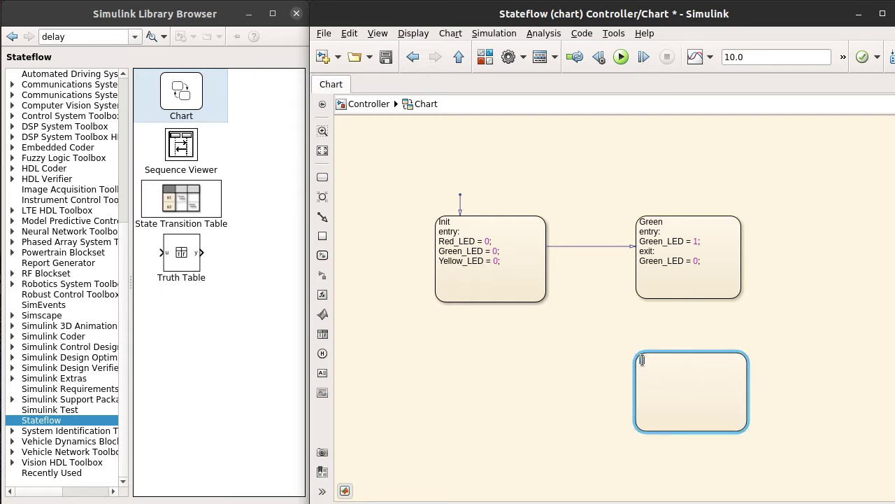
type("Yelliw")
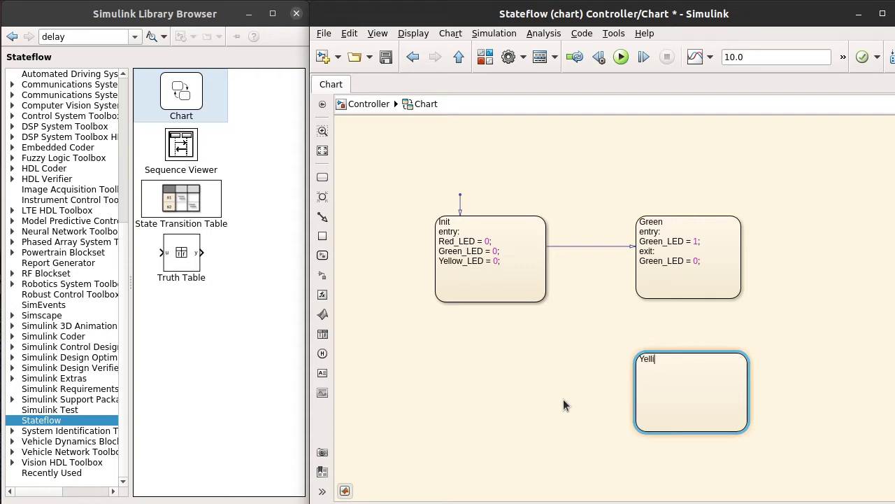
key("BackSpace")
key("BackSpace")
type("ow")
Step: Give Yellow the entry action Yellow_LED = 1;
key("Return")
type("entry:Yelloe")
key("BackSpace")
type("w_LED")
key("Left")
key("Left")
key("Left")
key("Left")
key("Left")
key("Left")
key("Left")
key("Left")
key("Left")
key("Return")
type("= 1;")
key("Return")
Step: Add Yellow's exit action Yellow_LED = 0; and finish editing the state
type("Yello")
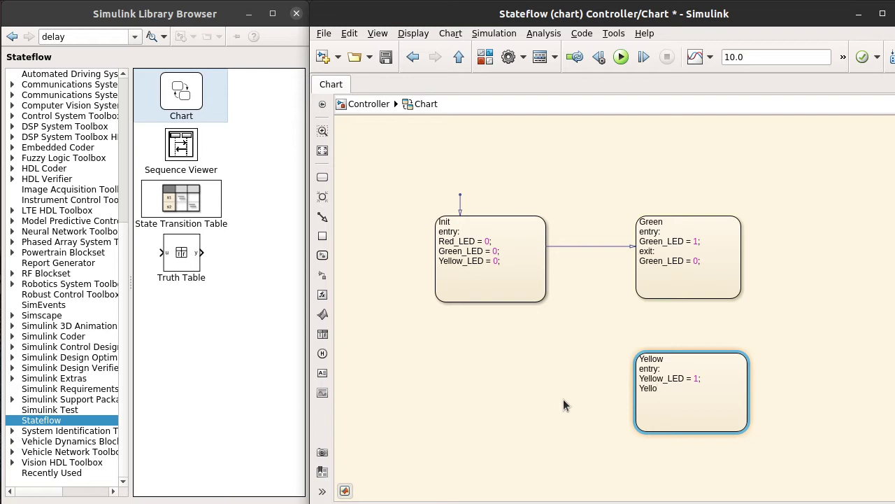
key("Home")
key("Return")
key("Up")
type("exit: ")
type("Yello")
type("w")
type("_LED = ")
type("0;")
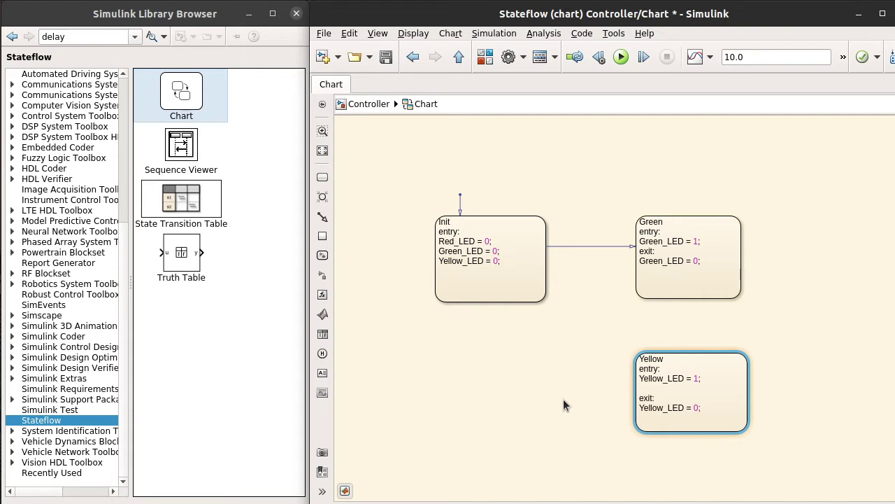
left_click(640, 253)
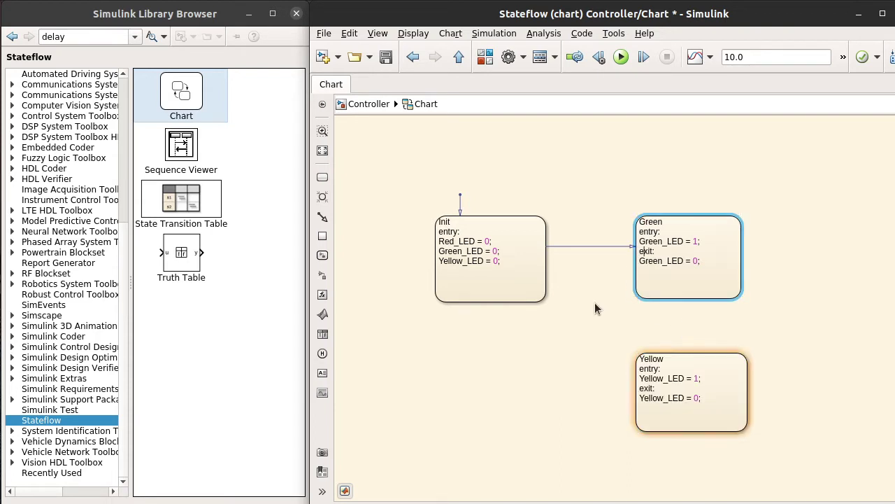
key("Return")
Step: Draw a transition from Green down to Yellow labelled after(2,sec)
left_click(767, 299)
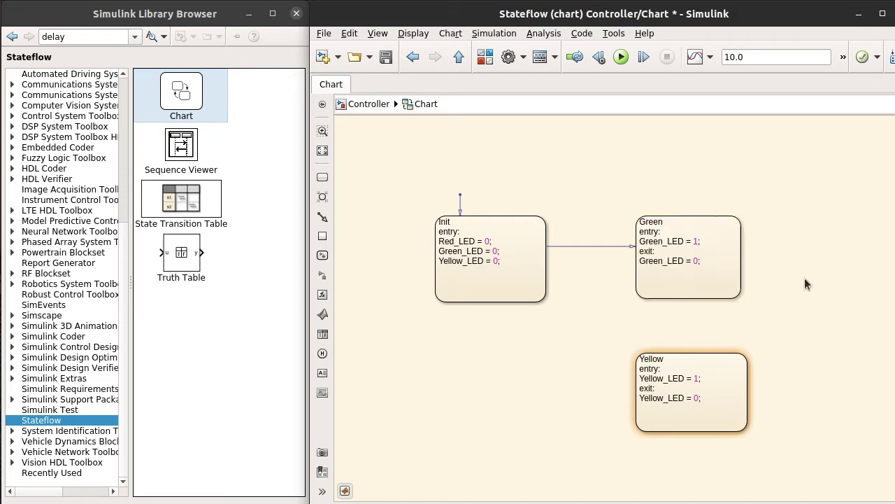
left_click_drag(681, 300, 682, 354)
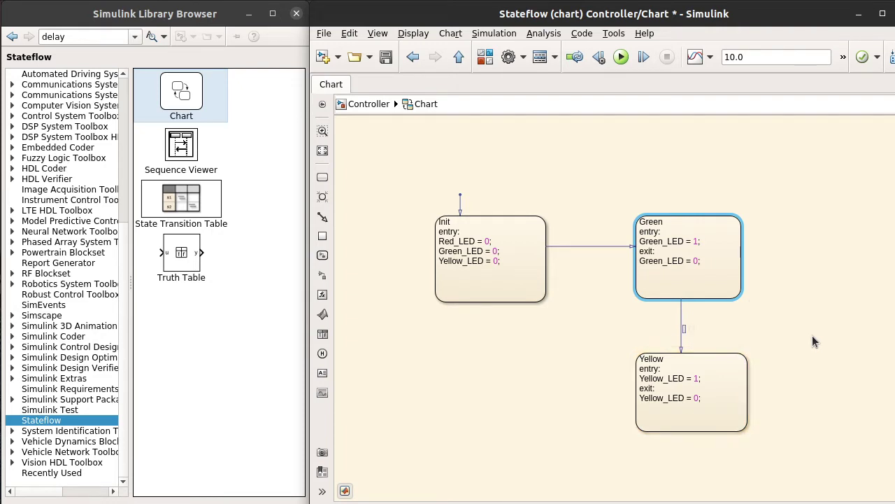
type("after(2,sec)")
Step: Add an enlarged state named Red left of Yellow with entry action Red_LED = 1;
left_click(670, 379)
left_click(322, 177)
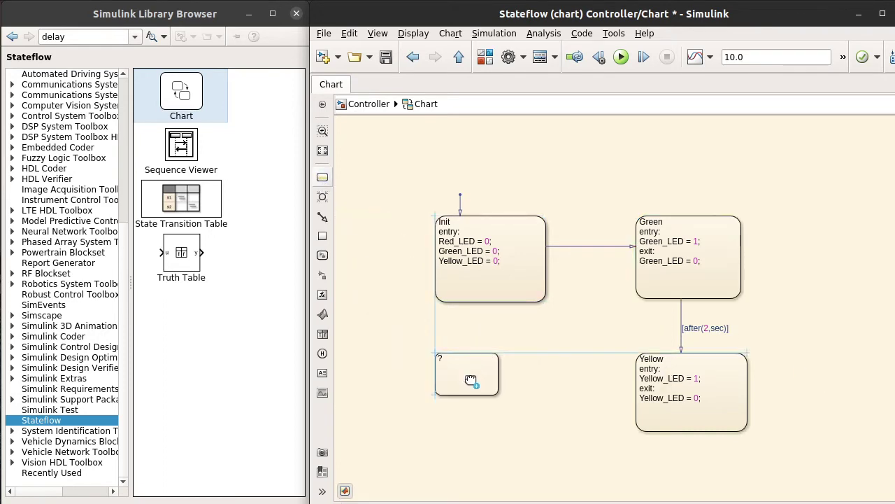
left_click(470, 380)
left_click_drag(499, 396, 545, 433)
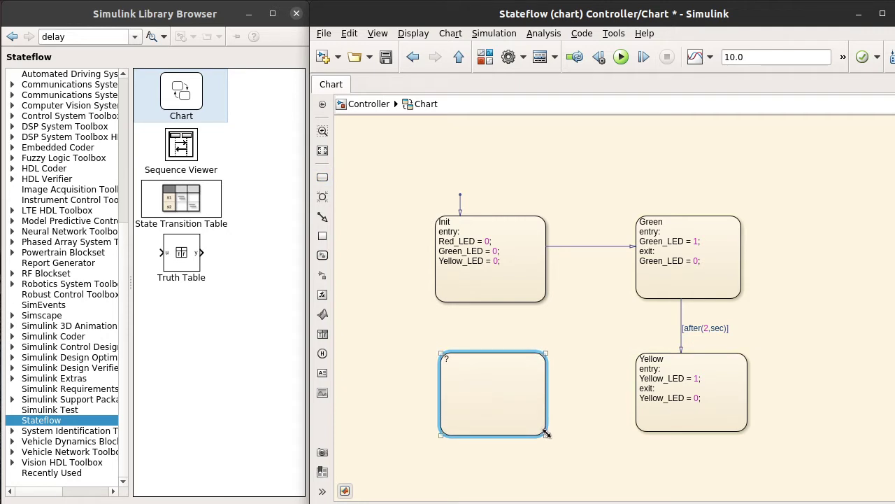
left_click(444, 358)
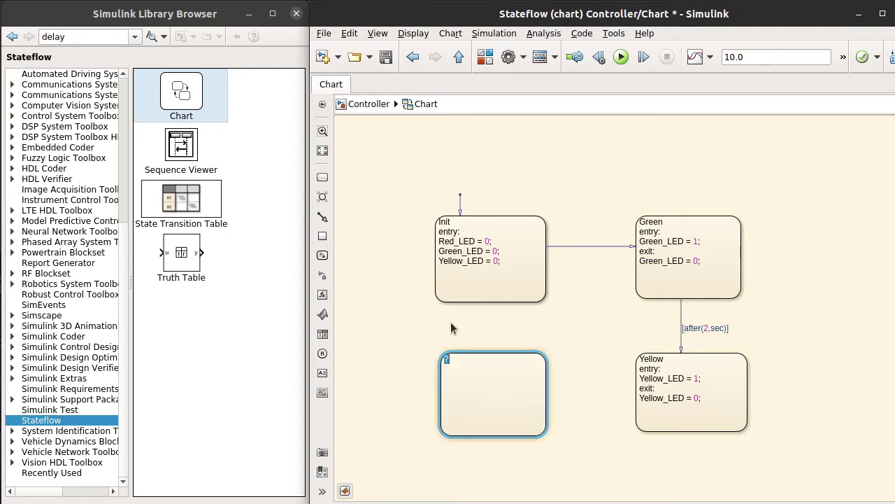
type("Red ")
type("entry")
type(":")
key("Return")
type("Red_LED = 1;")
Step: Add Red's exit action Red_LED = 0
key("Return")
key("Return")
type("exit")
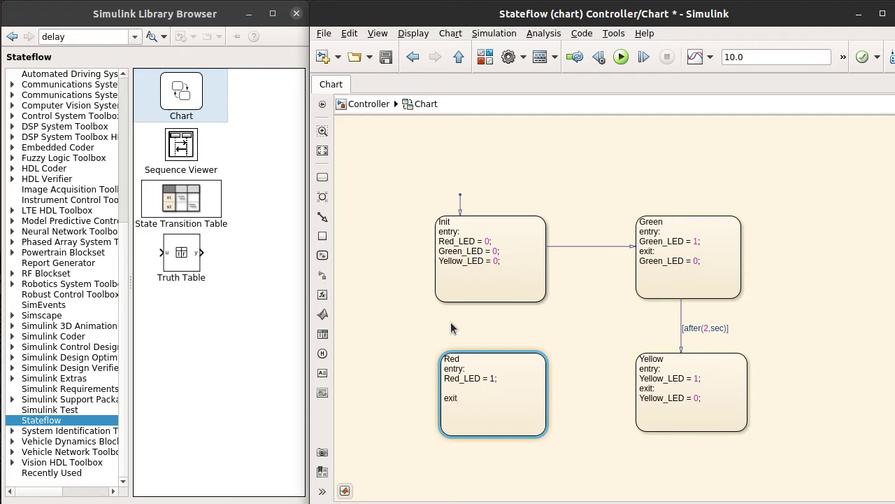
type(":")
key("Return")
type("Red_LED = 0;")
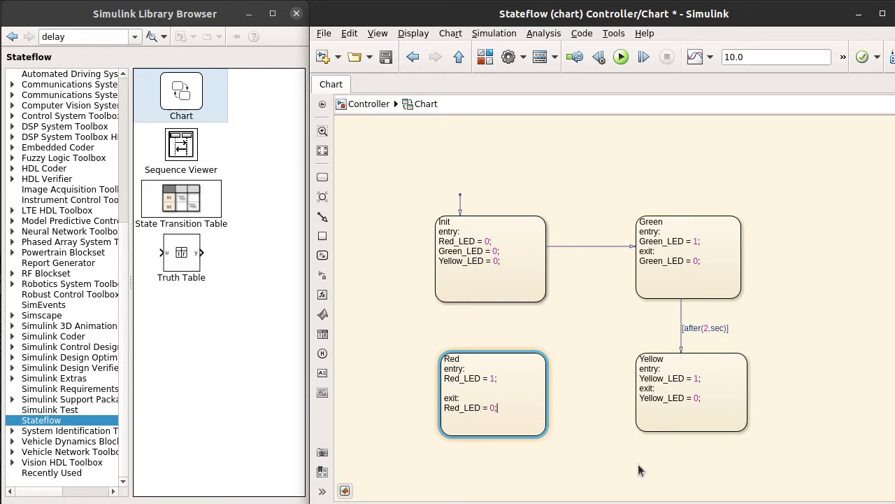
Step: Draw a transition from Yellow to Red labelled [after(1,sec)]
left_click(641, 394)
left_click_drag(641, 394, 540, 386)
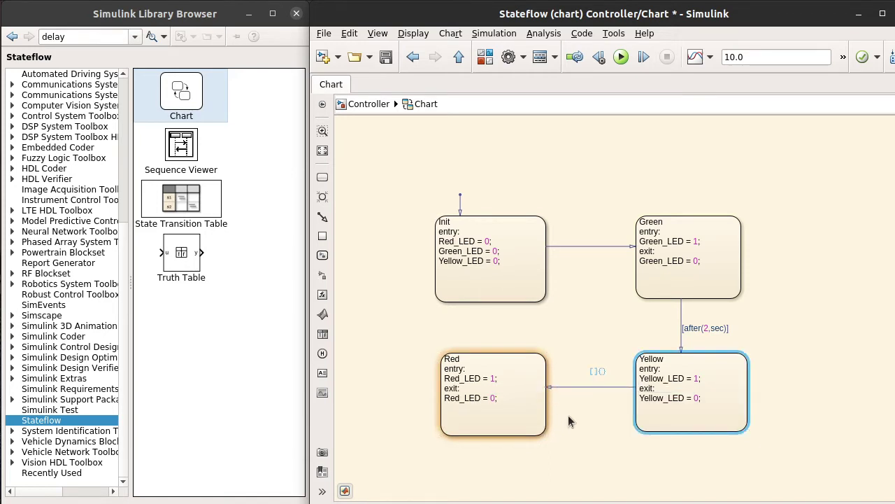
type("[after(1")
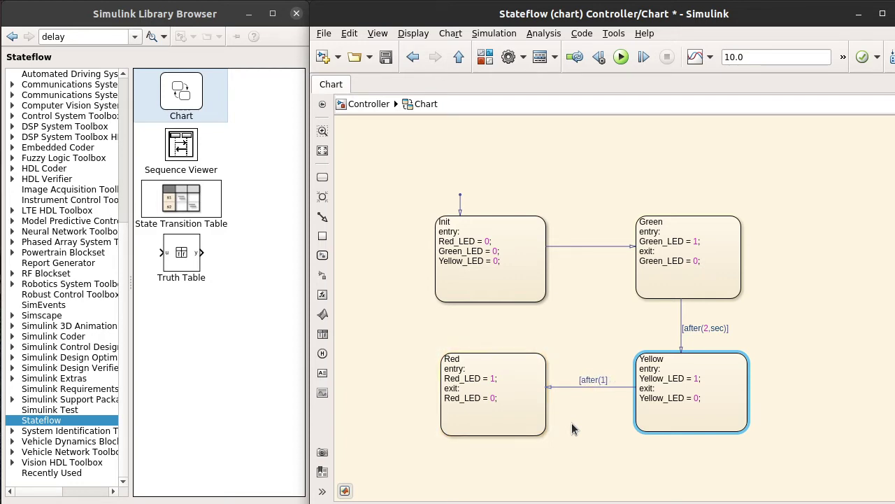
type(",sec)")
left_click(575, 432)
left_click(518, 367)
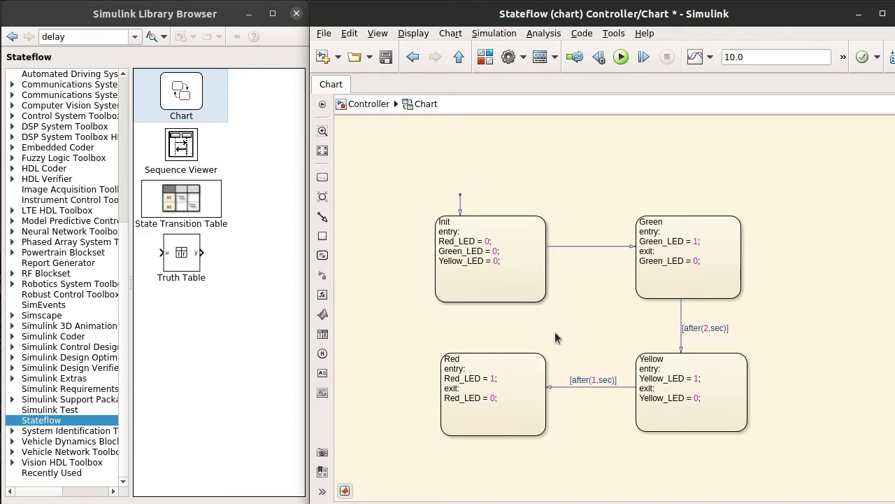
Step: Draw a transition from Red back to Green and move Init higher up
left_click_drag(489, 349, 636, 269)
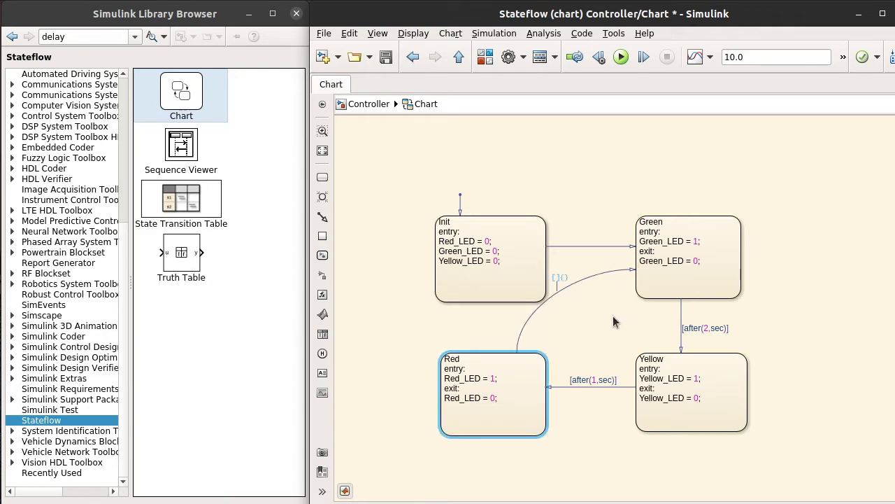
left_click(501, 219)
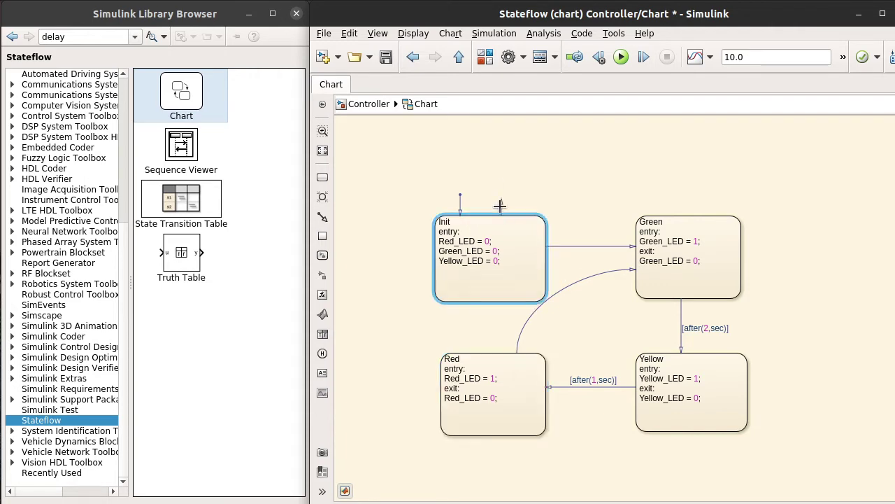
left_click(603, 189)
left_click_drag(524, 234, 506, 224)
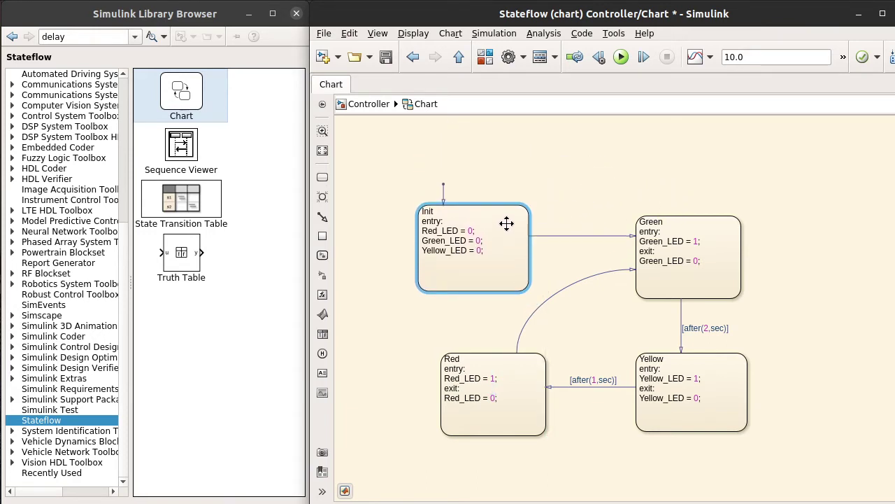
Step: Label the Red-to-Green transition [after(2,sec)]
left_click(559, 287)
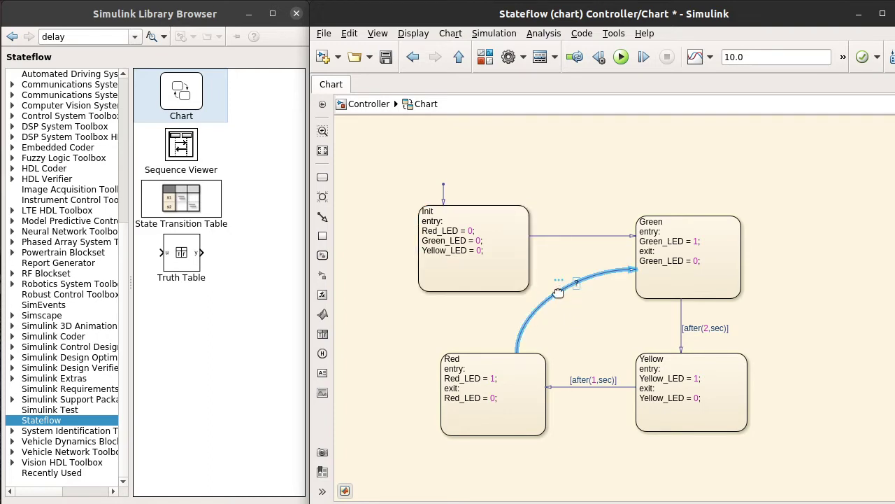
type("[aft")
type("er]")
type("(2")
type(",sec")
type(")")
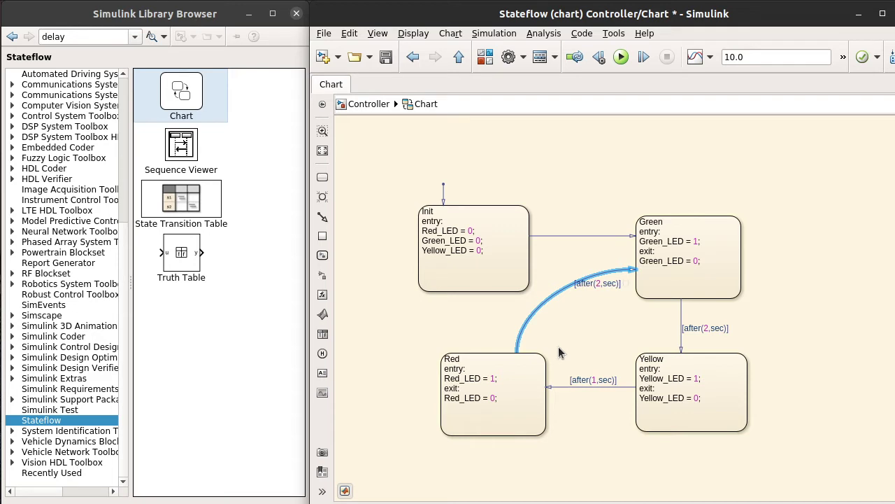
left_click(607, 358)
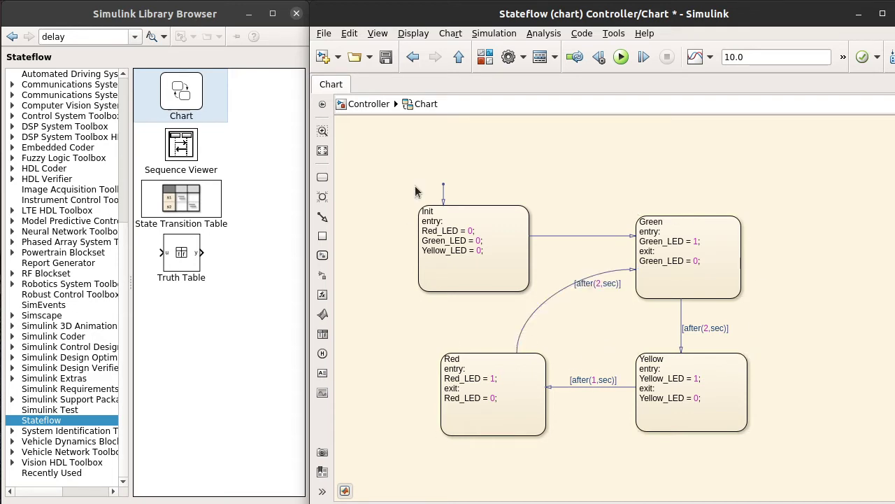
Step: Save the Controller model with the toolbar Save button
left_click(386, 58)
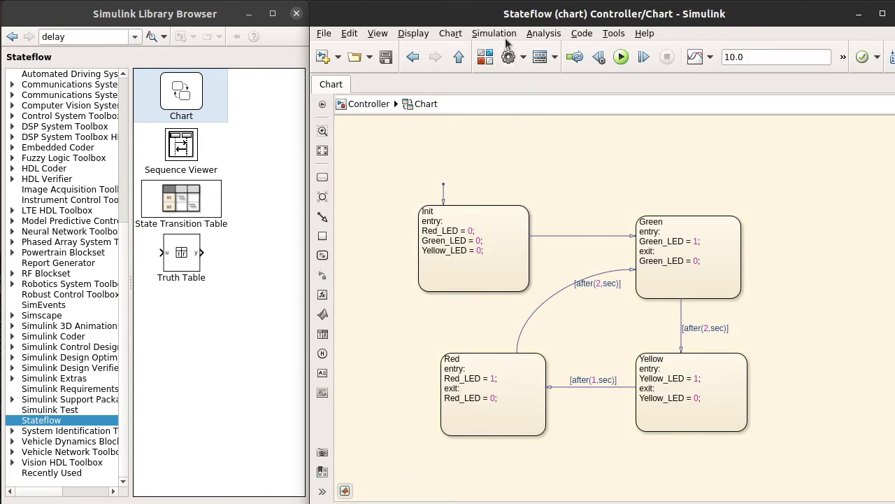
Step: Run Update Diagram and launch the Symbol Wizard fix for the unresolved LED symbols
left_click(508, 36)
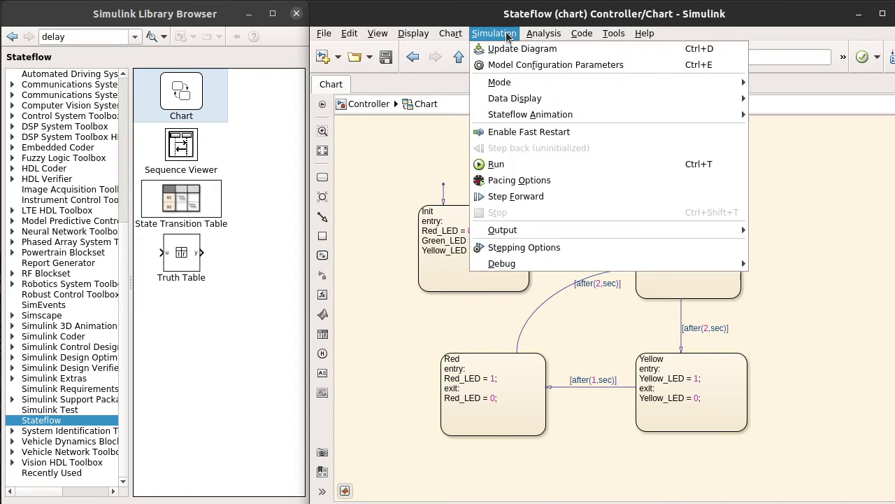
left_click(494, 48)
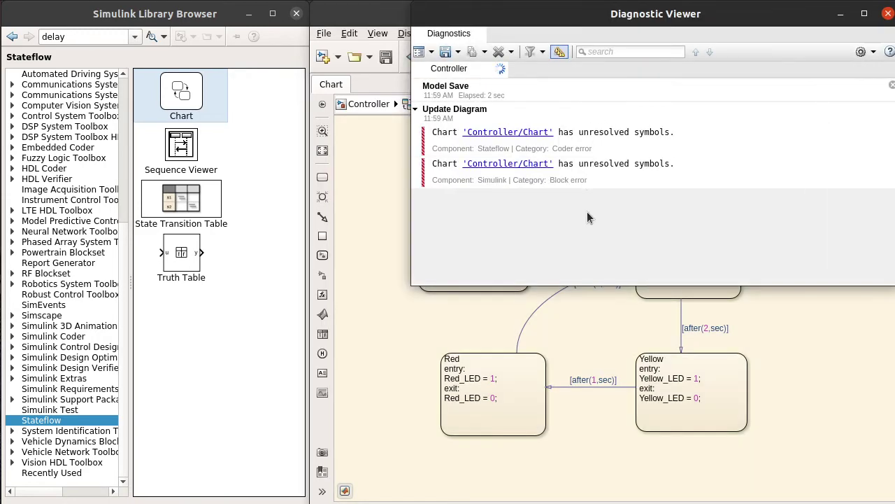
left_click(588, 216)
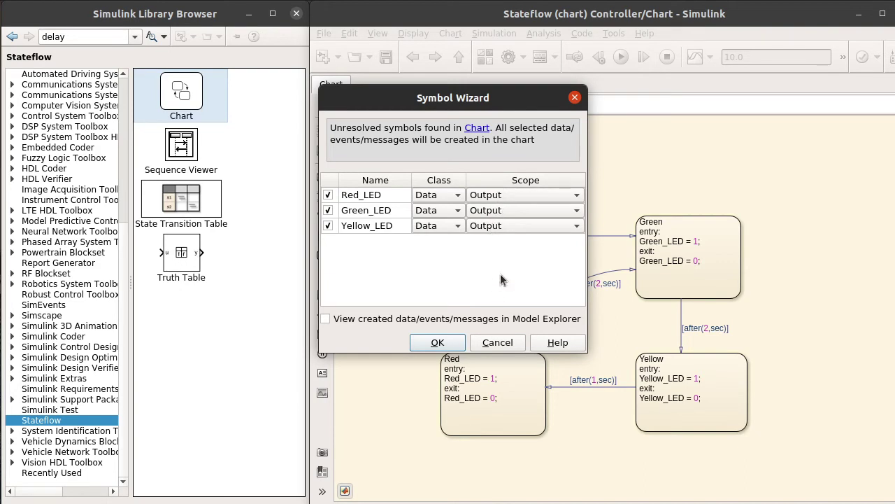
Step: Add Red_LED, Green_LED and Yellow_LED chart outputs, enlarge the Chart block, and show the Arduino library
left_click(438, 342)
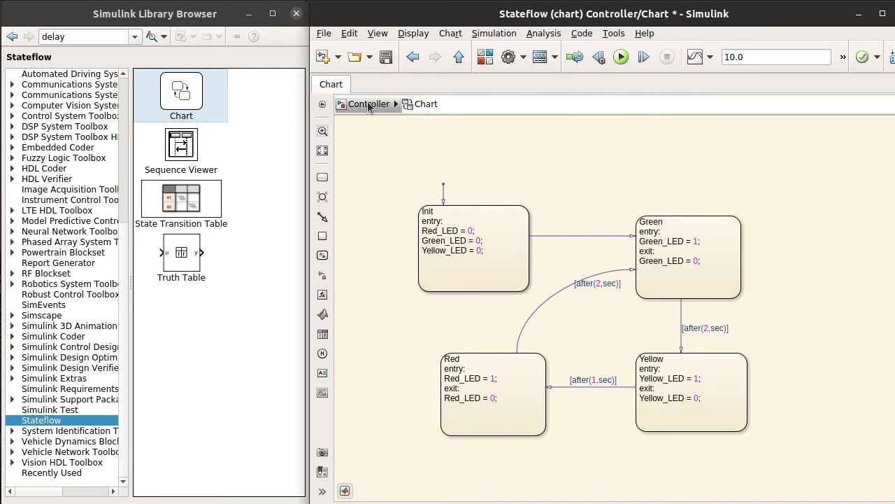
left_click(368, 104)
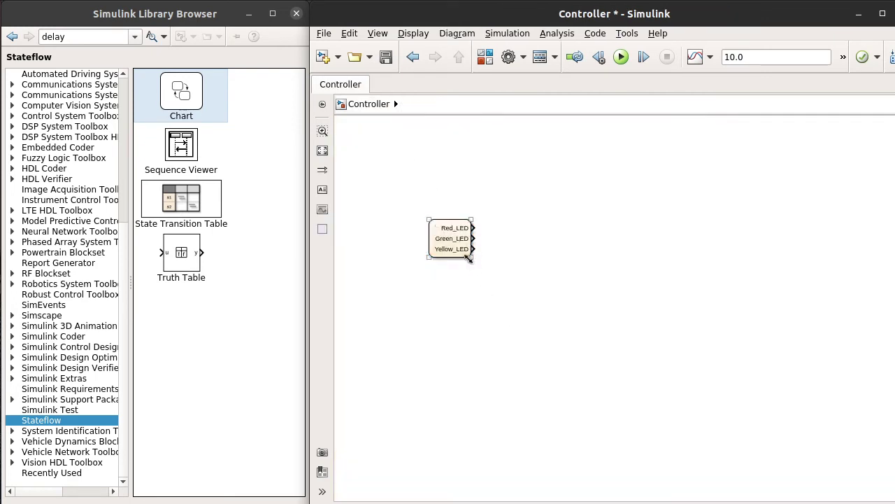
left_click_drag(468, 258, 670, 409)
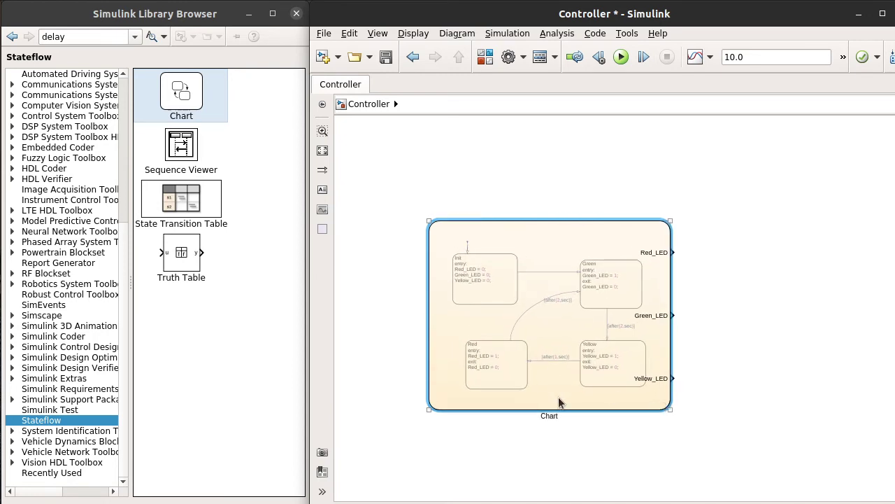
left_click_drag(558, 402, 516, 378)
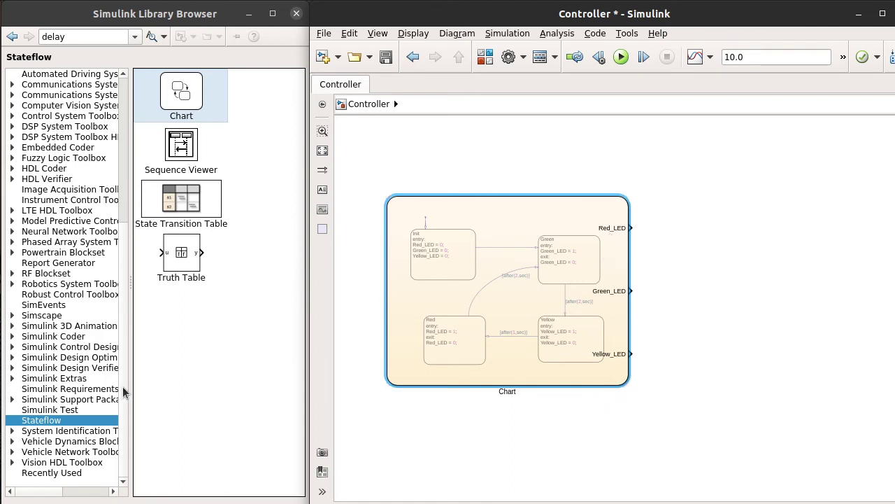
left_click(59, 401)
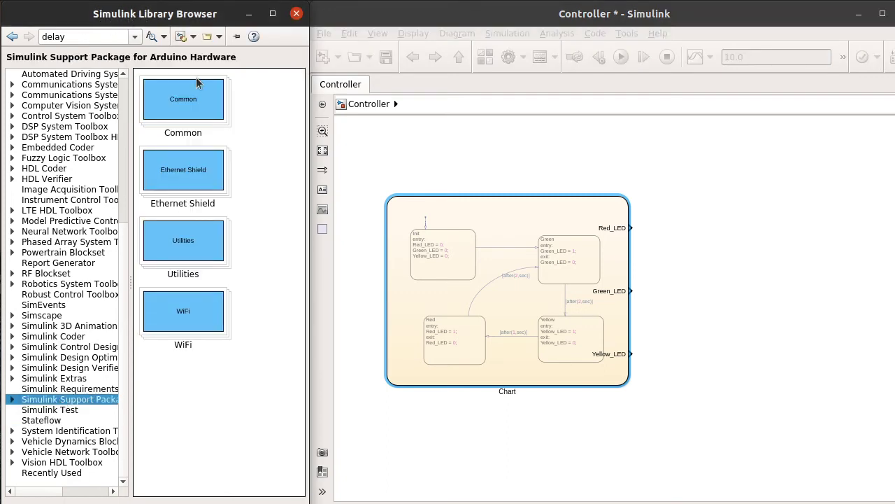
Step: Place three Arduino Digital Output blocks from the Common library beside the Chart
double_click(192, 103)
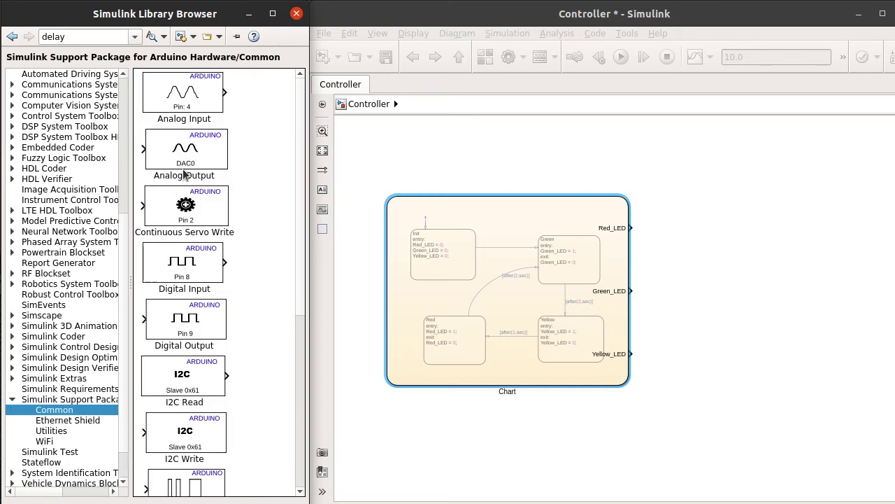
left_click(195, 322)
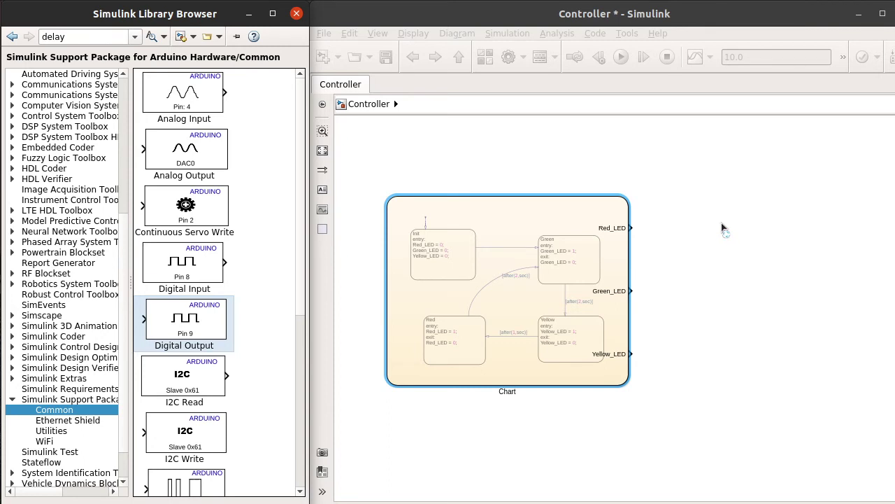
left_click_drag(721, 222, 745, 243)
left_click_drag(187, 321, 724, 298)
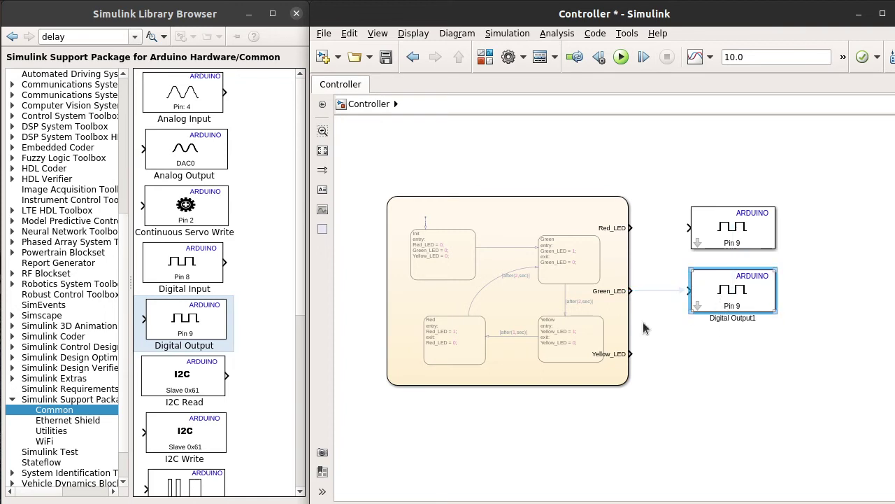
left_click_drag(187, 321, 705, 353)
Step: Wire Yellow_LED, Green_LED and Red_LED to the bottom, middle and top Digital Output blocks
left_click(661, 353)
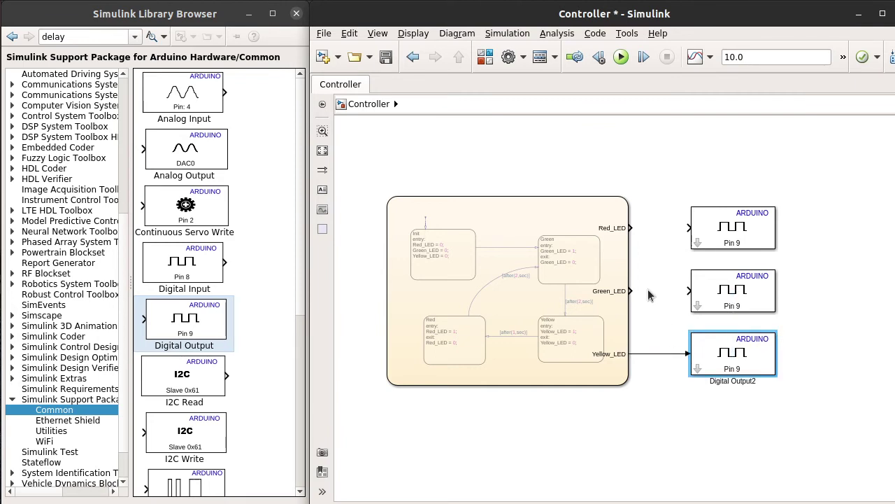
left_click_drag(630, 290, 689, 290)
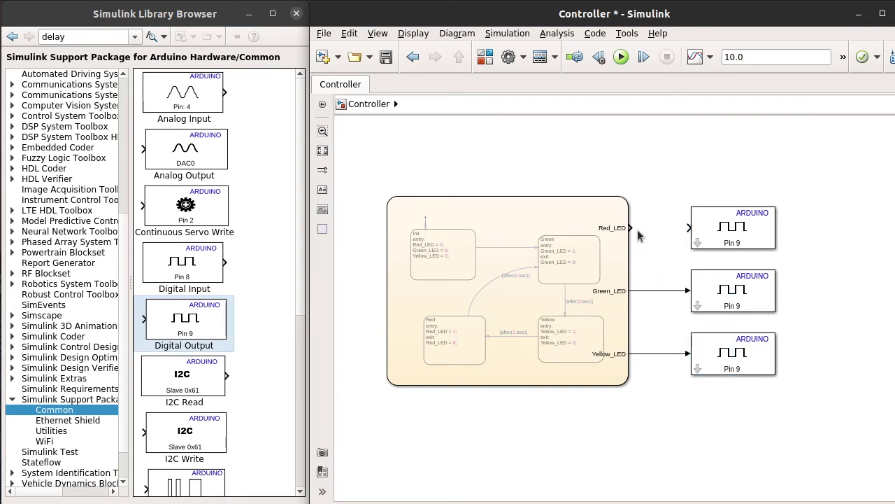
left_click_drag(631, 228, 689, 228)
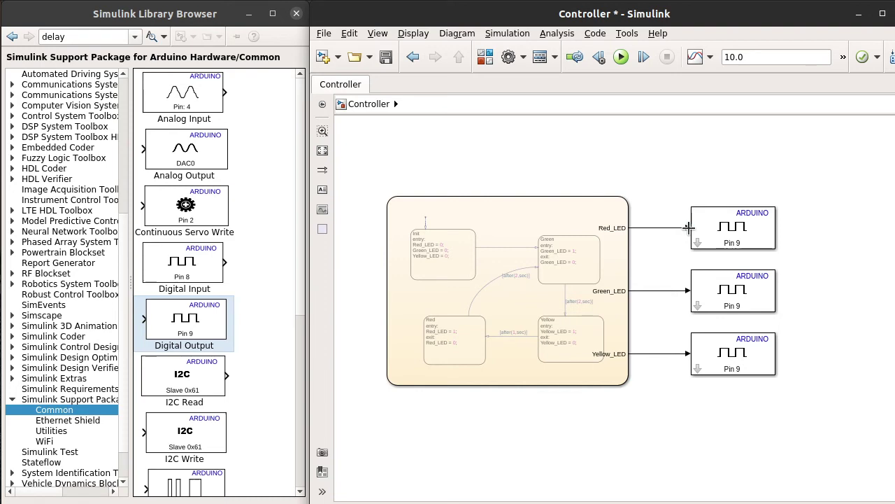
Step: Set the Red_LED output block to pin 3 and the Green_LED block to pin 4
left_click(753, 243)
double_click(756, 243)
type("3")
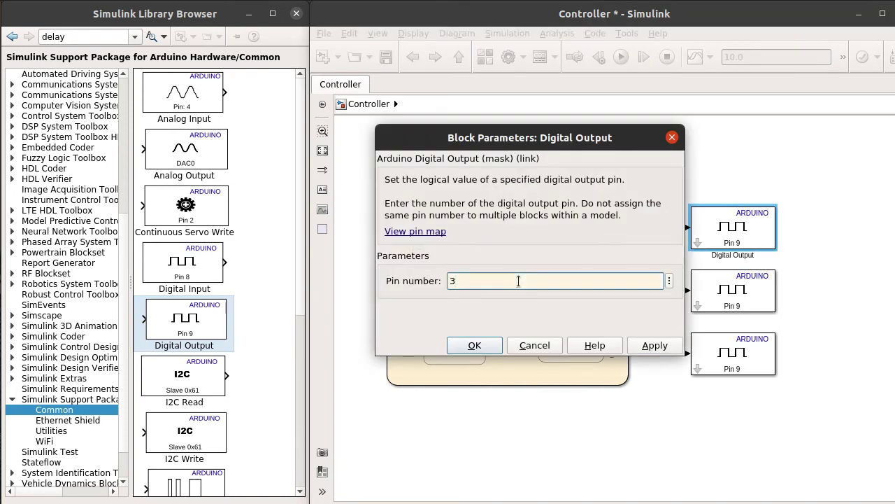
left_click(476, 345)
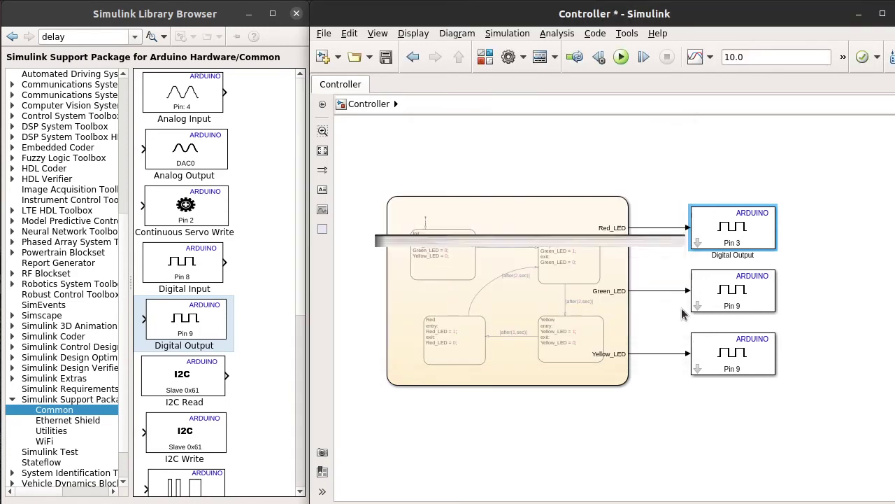
double_click(752, 289)
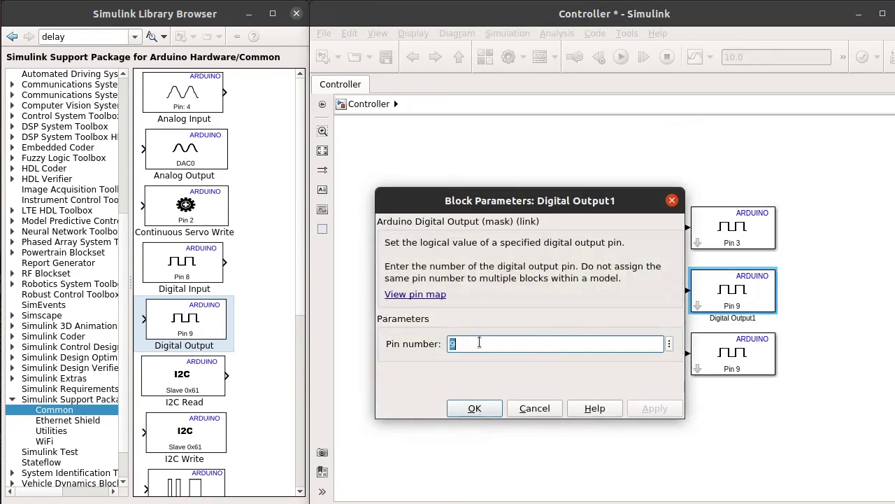
type("4")
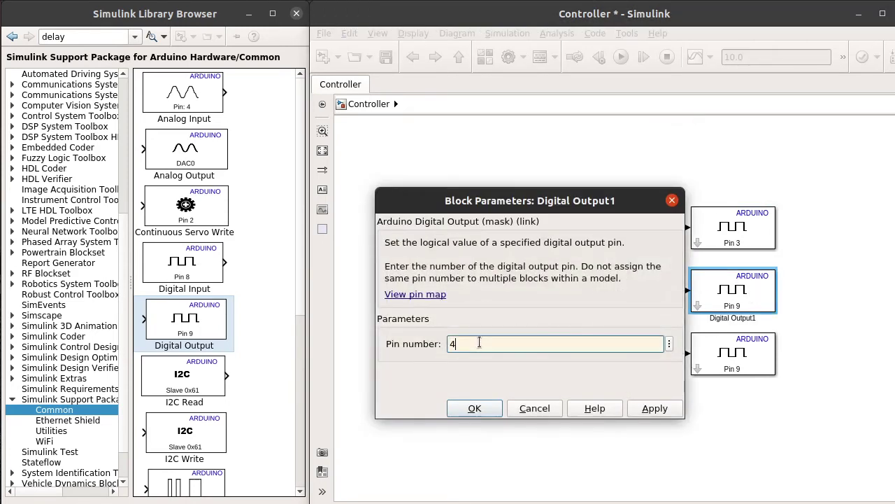
left_click(467, 409)
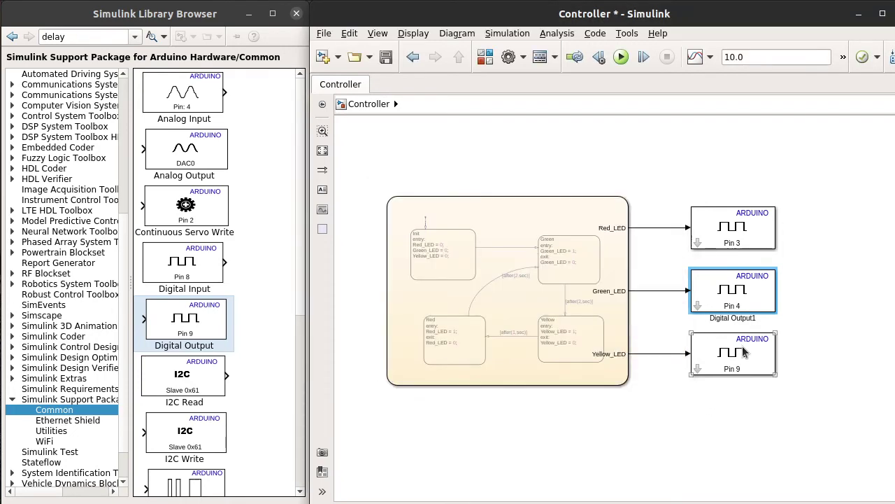
Step: Set the bottom Yellow_LED output block's pin number to 5
left_click(762, 370)
double_click(762, 370)
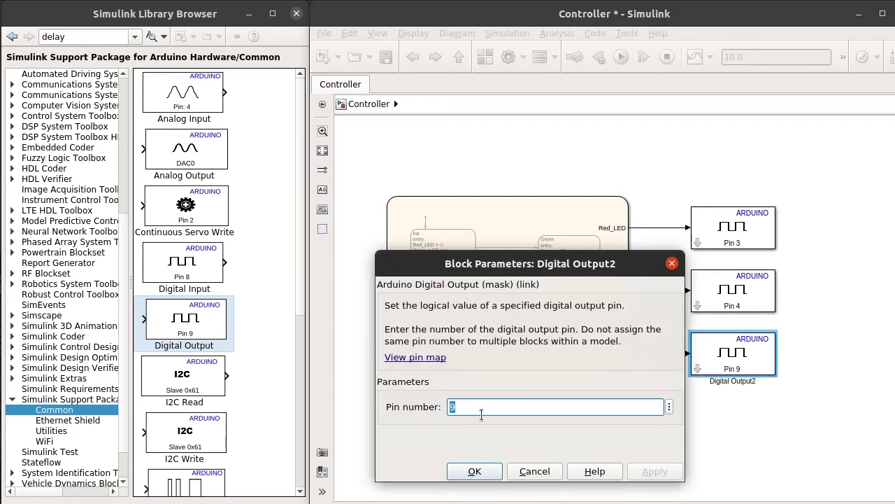
type("5")
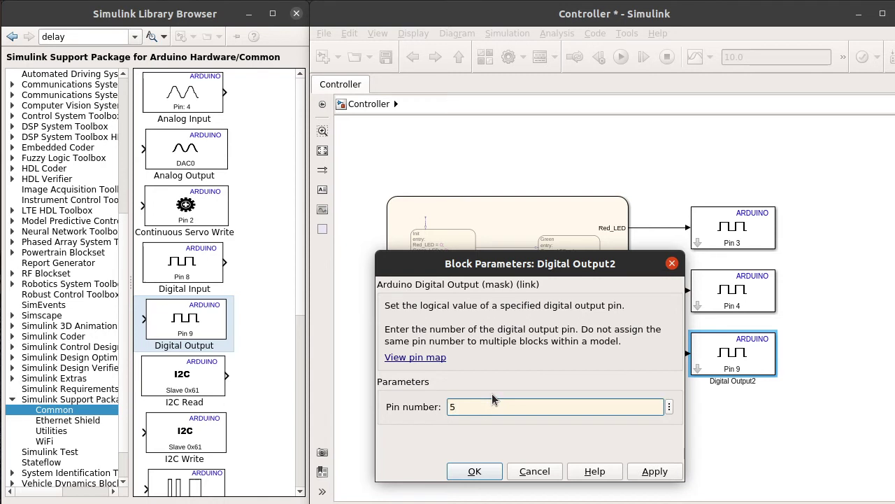
left_click(472, 473)
left_click(670, 440)
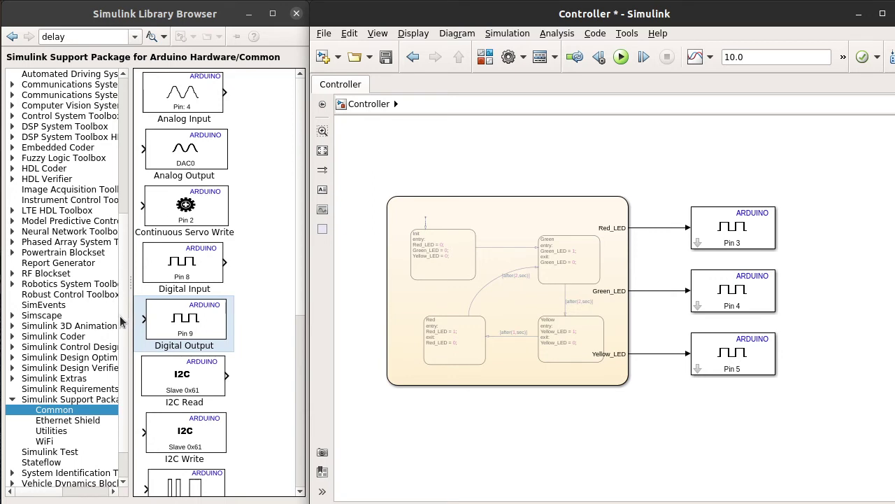
left_click_drag(121, 324, 123, 161)
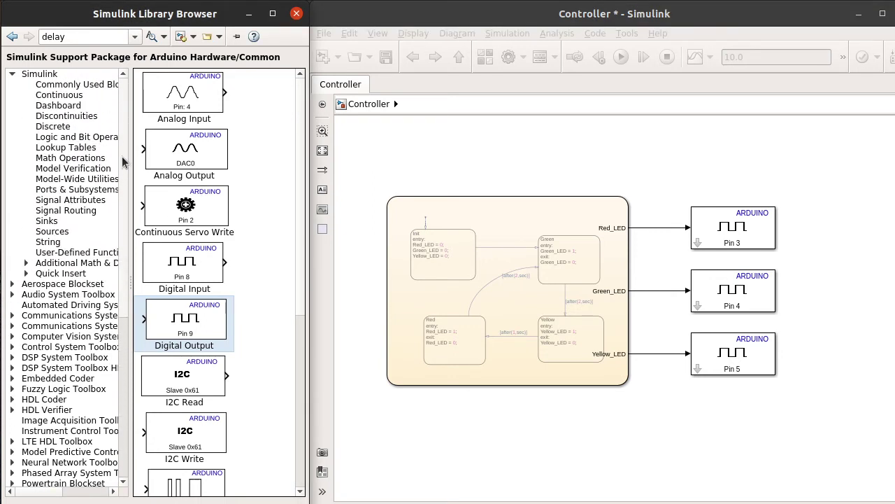
Step: Place a Scope from Simulink Sinks above the Arduino output blocks
left_click(44, 74)
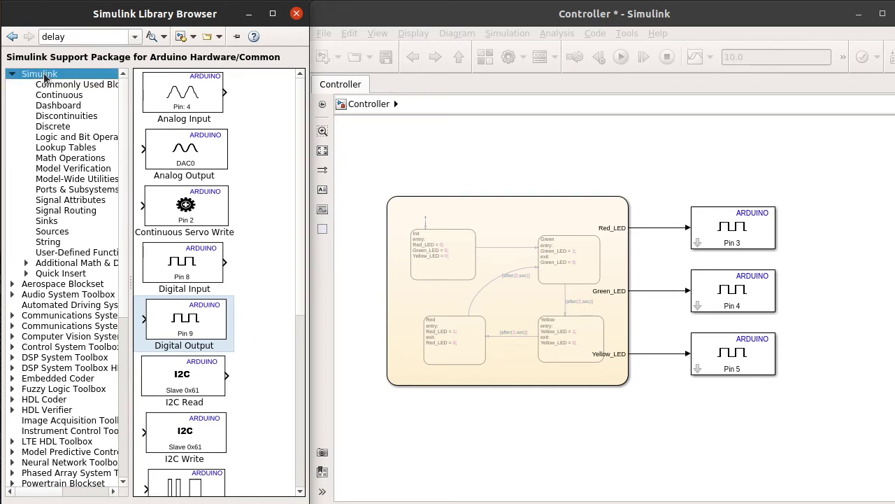
left_click(45, 221)
left_click_drag(187, 176, 747, 156)
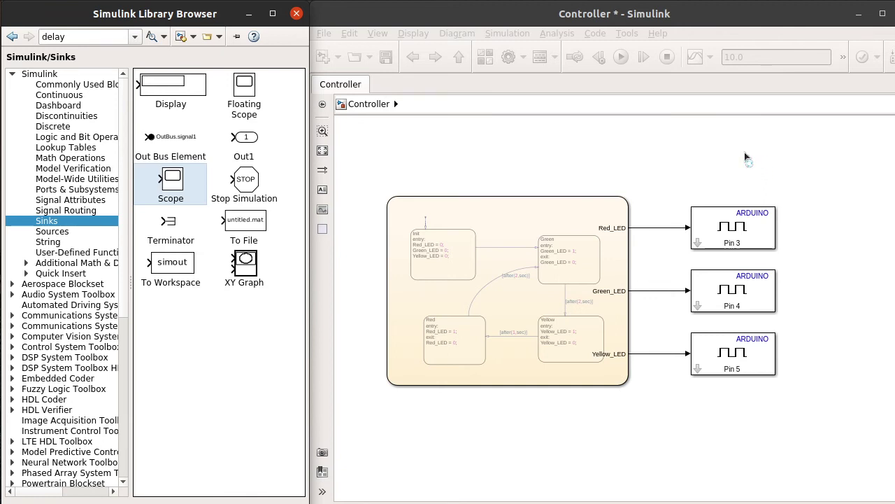
mouse_move(744, 152)
left_mouse_down()
mouse_move(665, 170)
mouse_move(640, 205)
mouse_move(637, 226)
left_mouse_up()
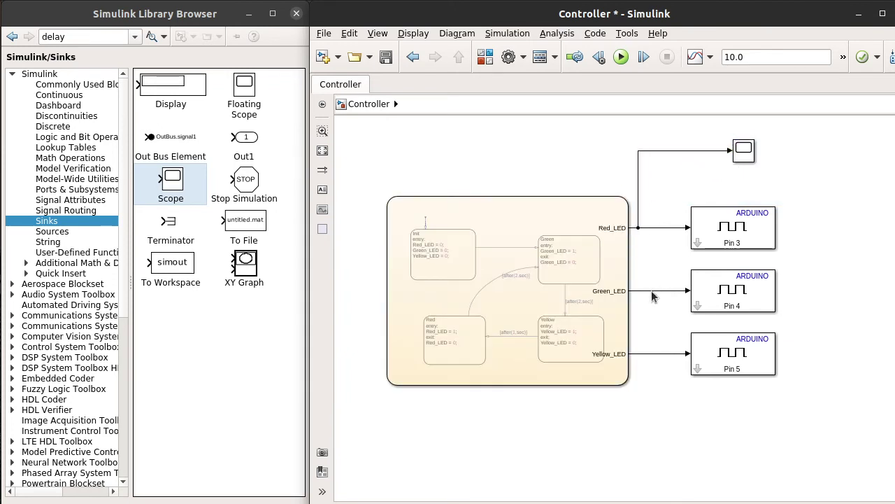
Step: Branch the Green_LED and Yellow_LED signals into the Scope's second and third inputs
left_click_drag(651, 291, 733, 158)
left_click(812, 171)
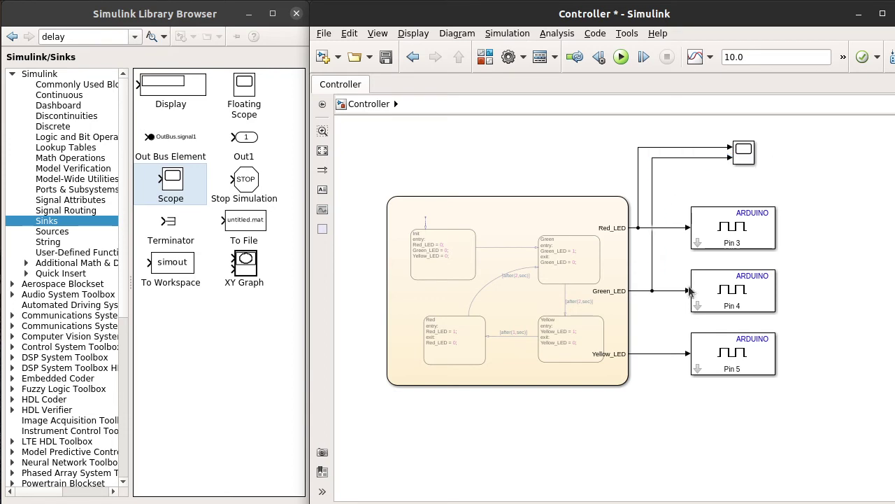
left_click(659, 354)
left_click_drag(664, 354, 738, 163)
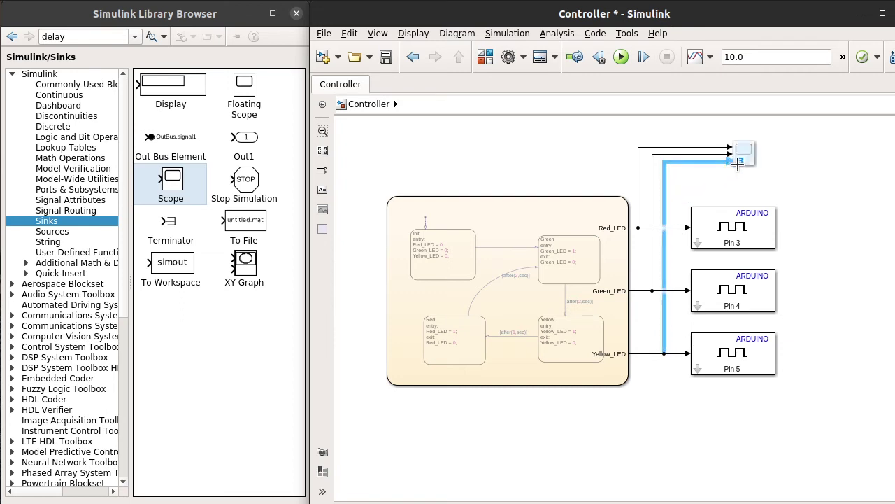
left_click(798, 179)
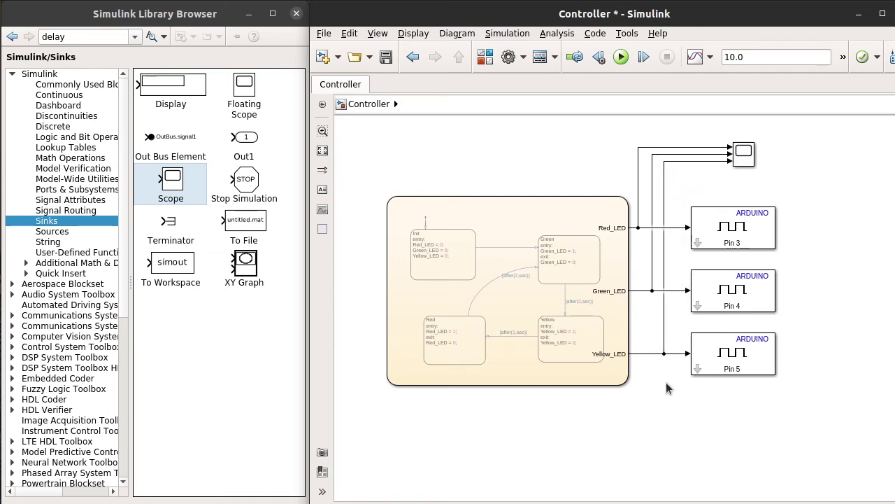
Step: Name the signals into pins 3, 4 and 5 Red_Light, Green_Light and Yellow_Light
left_click(675, 228)
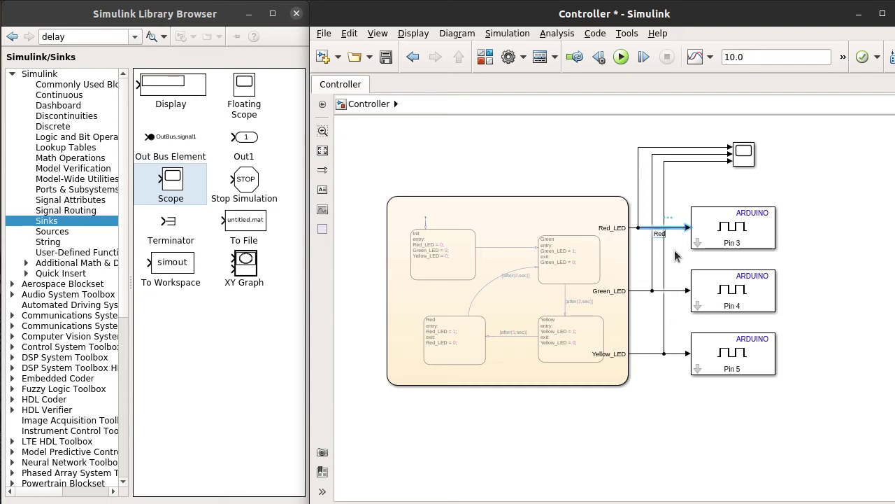
type("_Light")
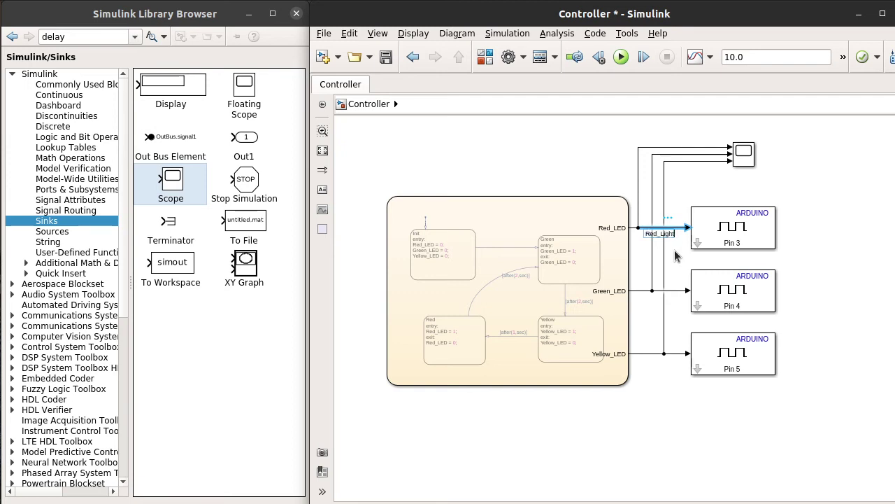
left_click(678, 258)
left_click(676, 291)
type("Green")
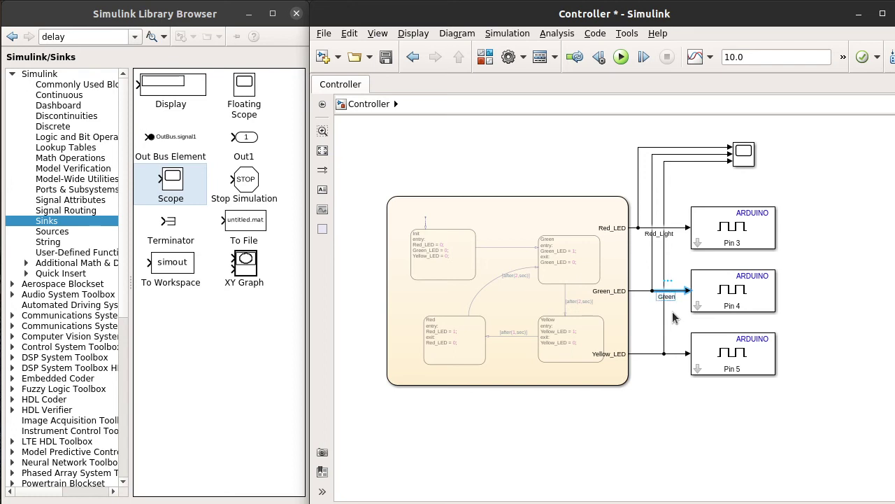
type("_Light")
left_click(656, 359)
double_click(656, 359)
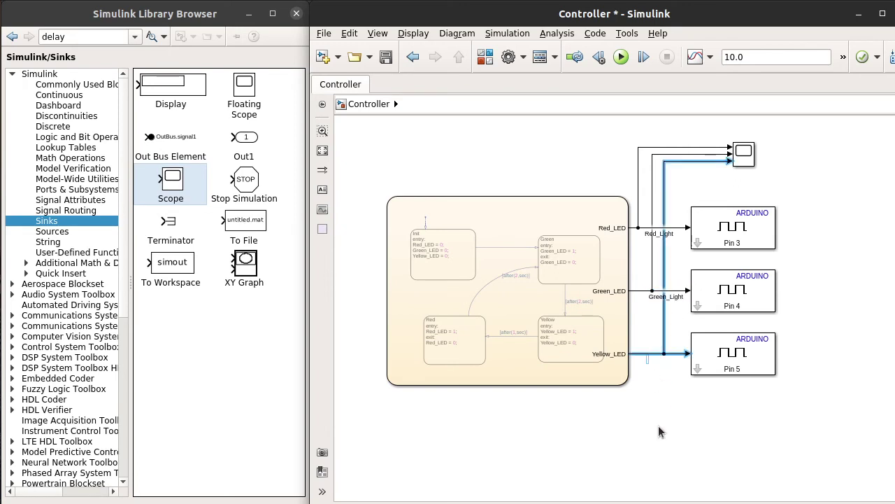
type("Yellow_Light")
left_click(658, 425)
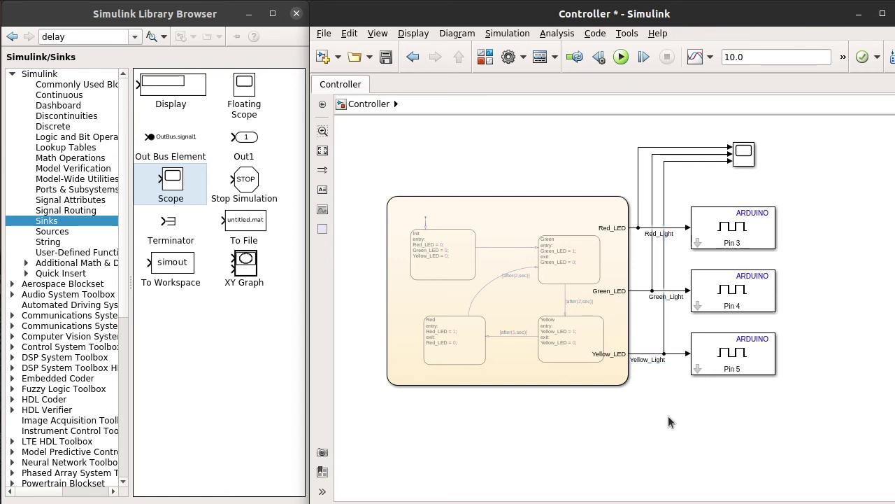
Step: Save the Controller model and run the simulation with stop time 10.0
left_click(386, 56)
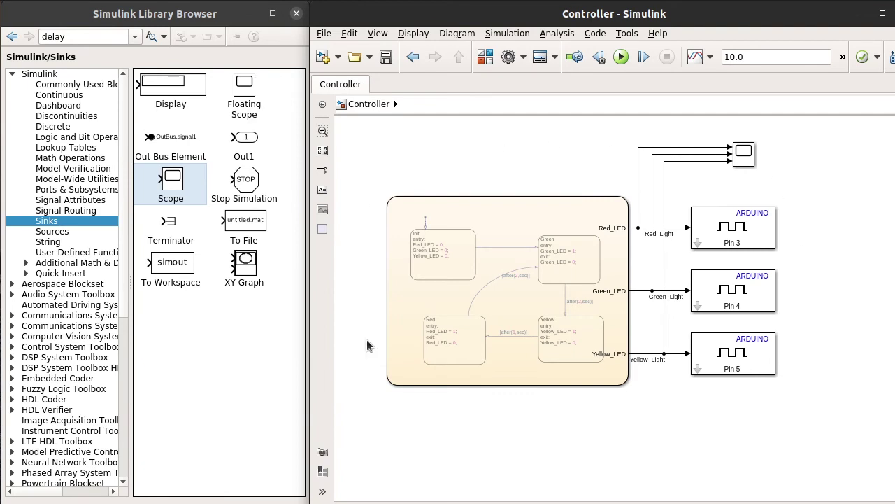
double_click(751, 56)
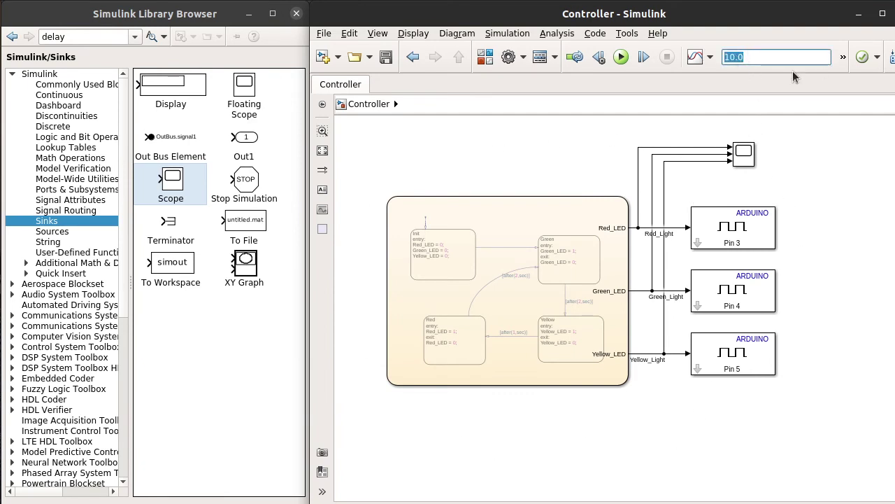
left_click(624, 127)
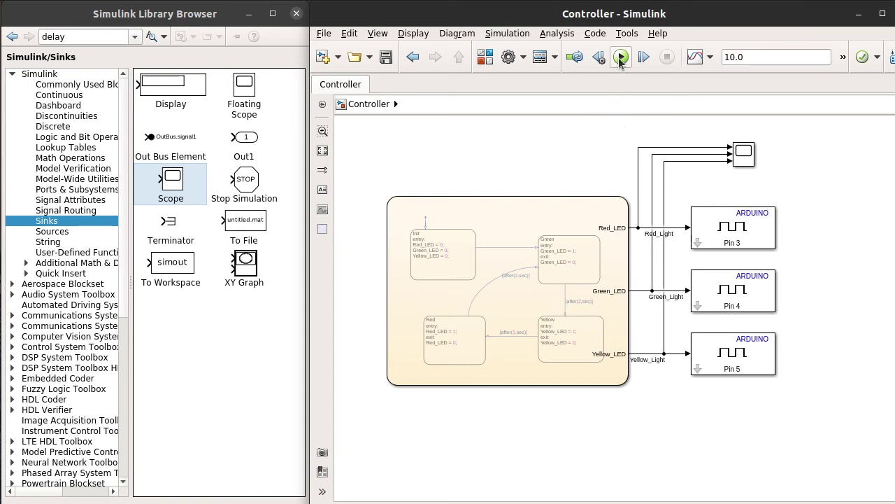
left_click(620, 57)
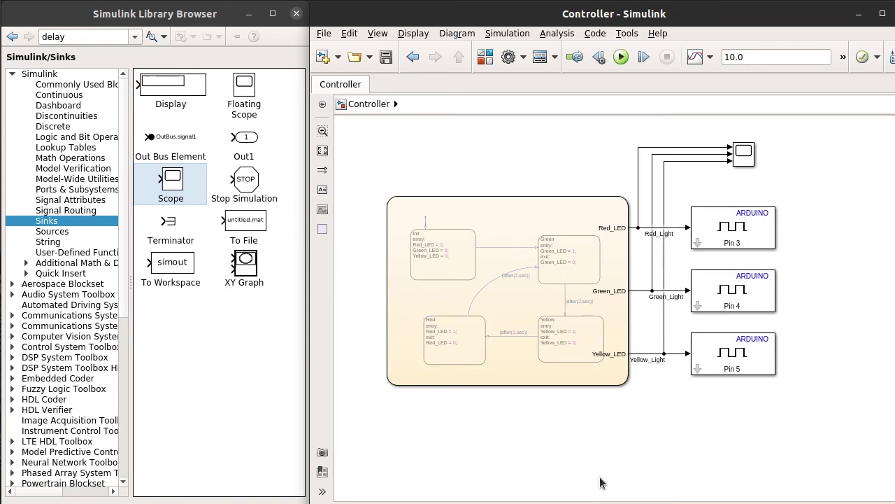
left_click(750, 158)
left_click(564, 334)
Step: Show the Scope plot in an enlarged window with a legend via View > Legend
left_click(746, 165)
double_click(744, 159)
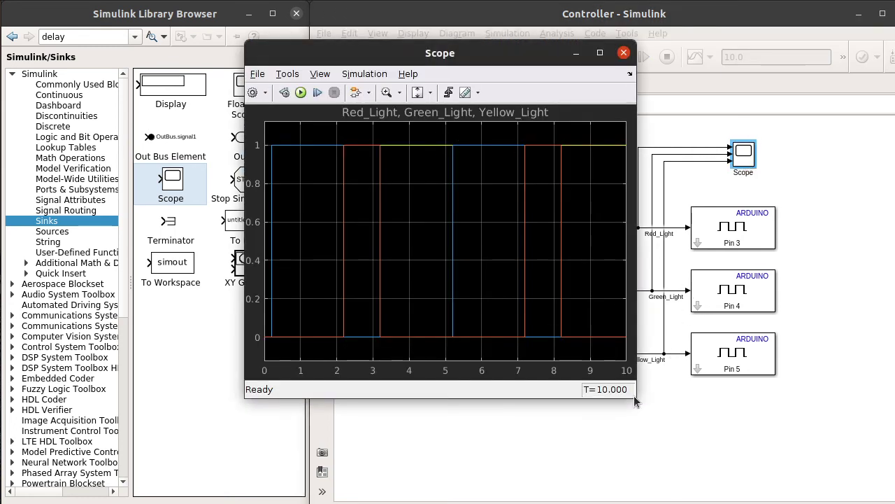
left_click_drag(636, 397, 848, 498)
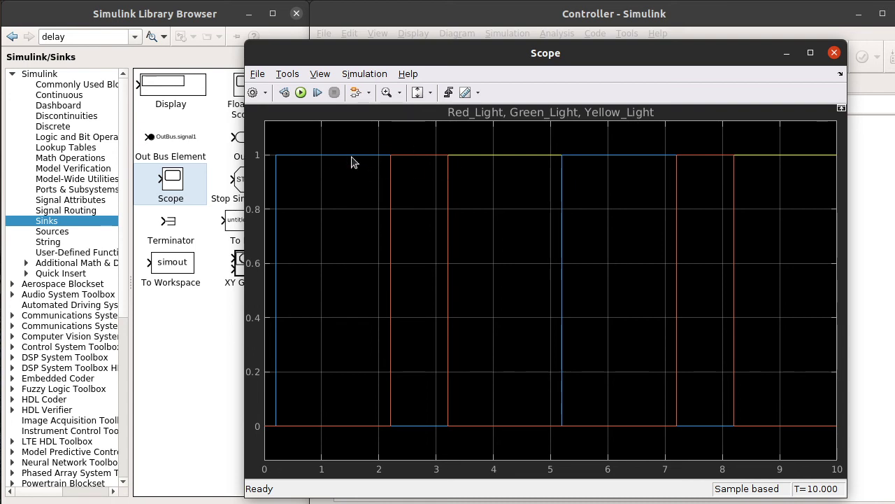
left_click(321, 74)
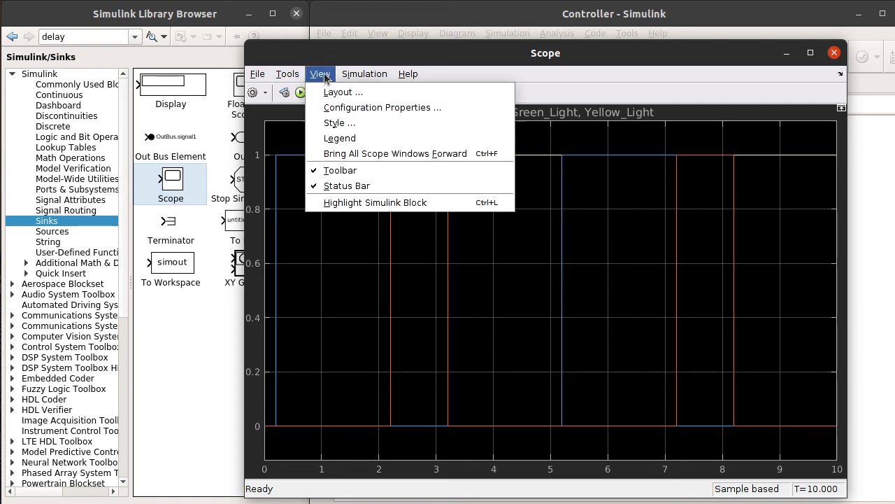
left_click(333, 139)
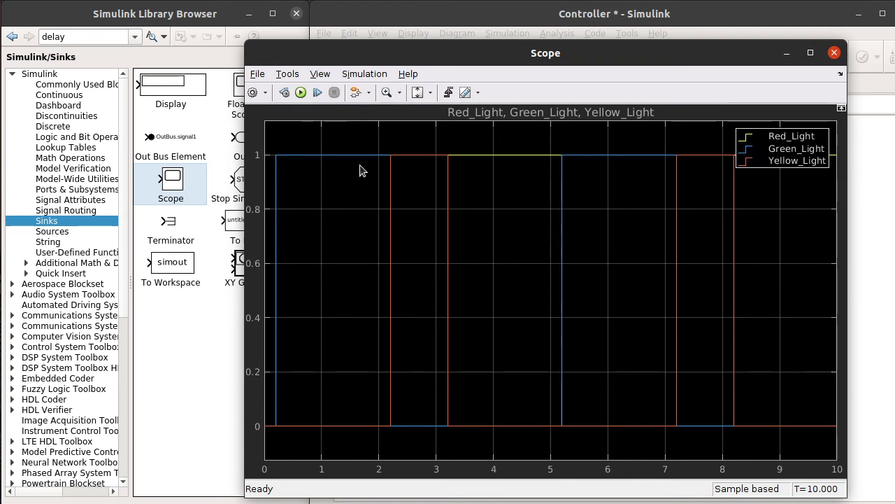
Step: Pick a 3-row by 1-column layout from the Scope's Layout grid
left_click(265, 93)
left_click(257, 156)
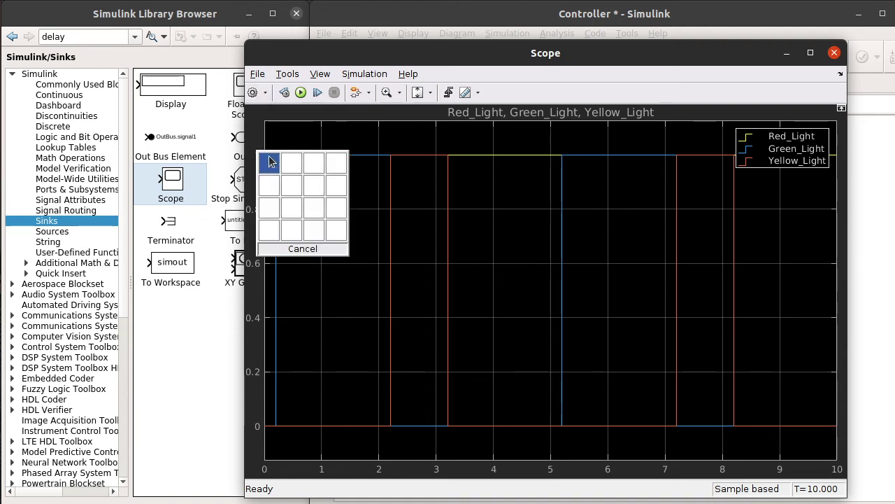
left_click(264, 100)
left_click(264, 100)
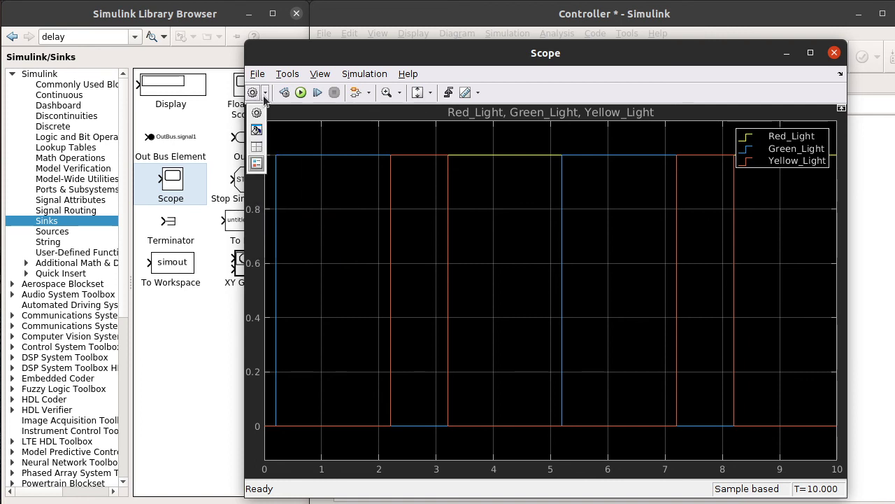
left_click(258, 152)
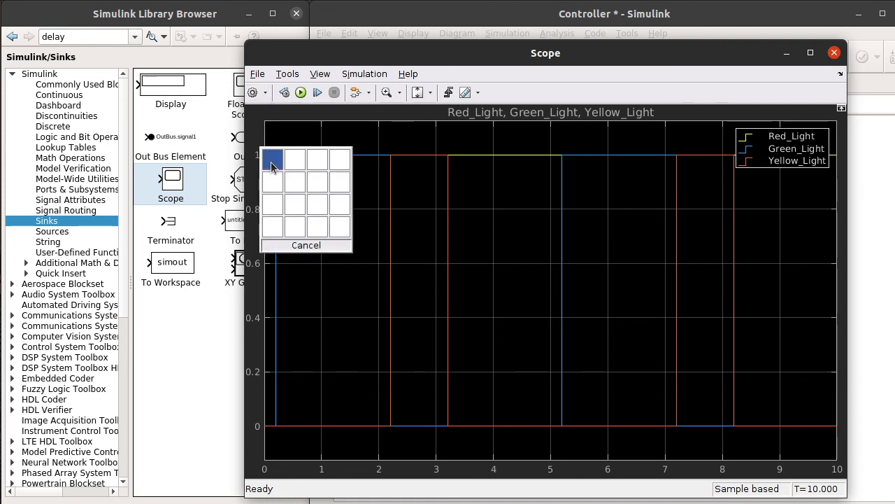
left_click(275, 212)
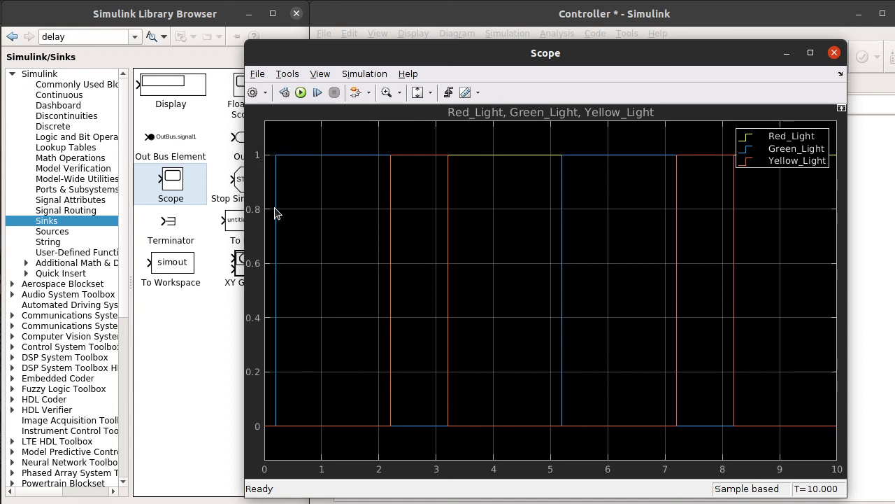